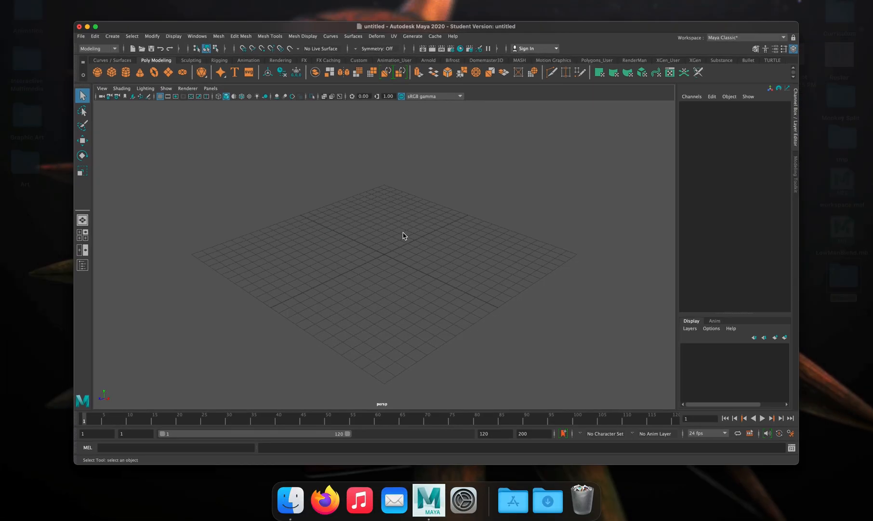
Switch to Finder and open the Pikachu folder on the Desktop.
{"action": "mouse_move", "coordinate": [325, 519]}
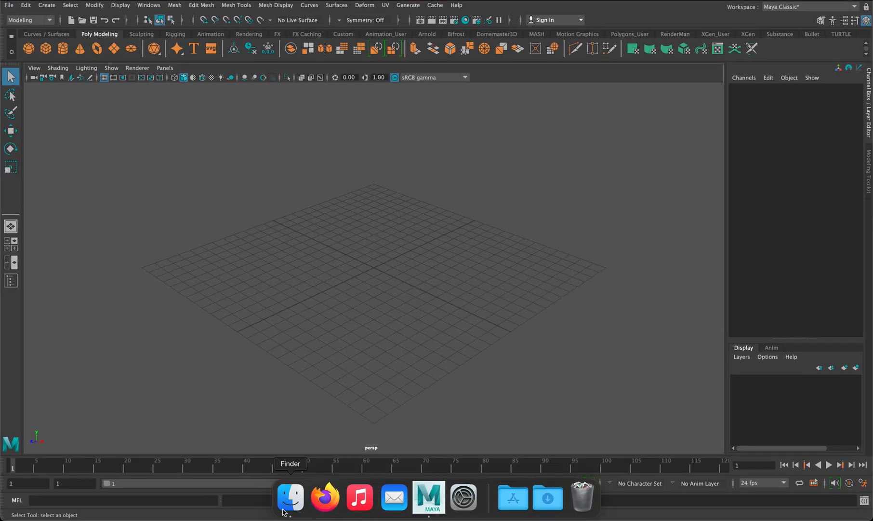
{"action": "left_click", "coordinate": [290, 510]}
{"action": "left_click", "coordinate": [246, 153]}
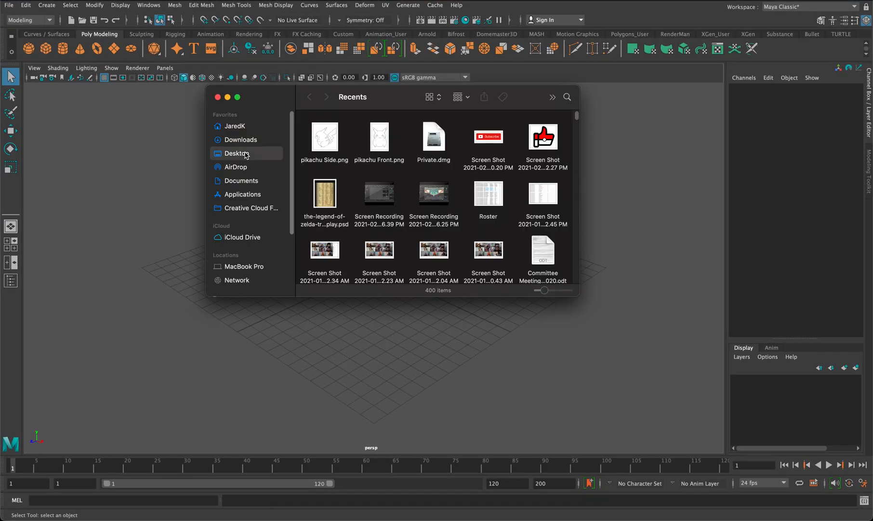
{"action": "double_click", "coordinate": [336, 202]}
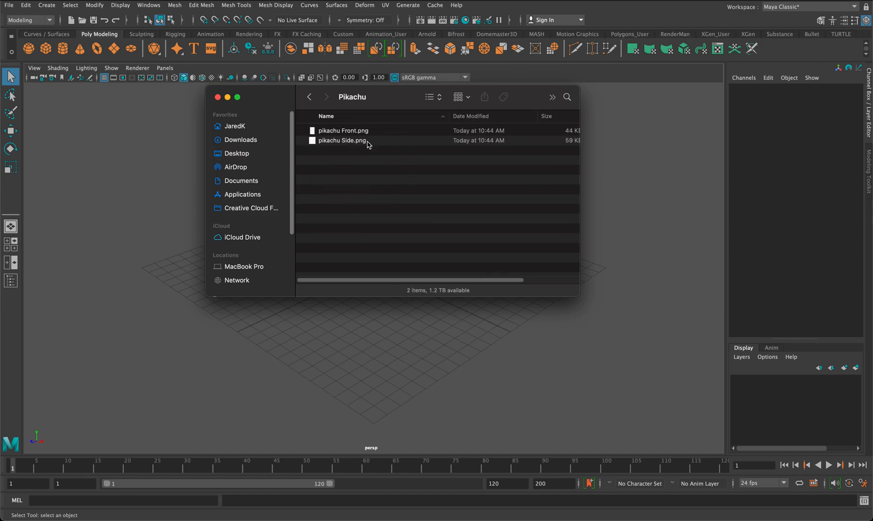
Preview the reference drawings pikachu Front.png and pikachu Side.png, comparing the two, and close the Finder window.
{"action": "left_click", "coordinate": [331, 134]}
{"action": "key", "text": "space"}
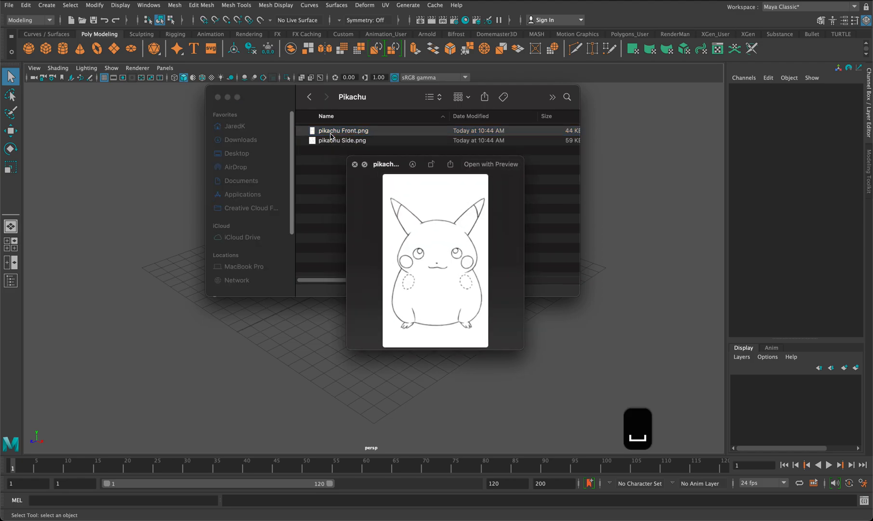
{"action": "key", "text": "Down"}
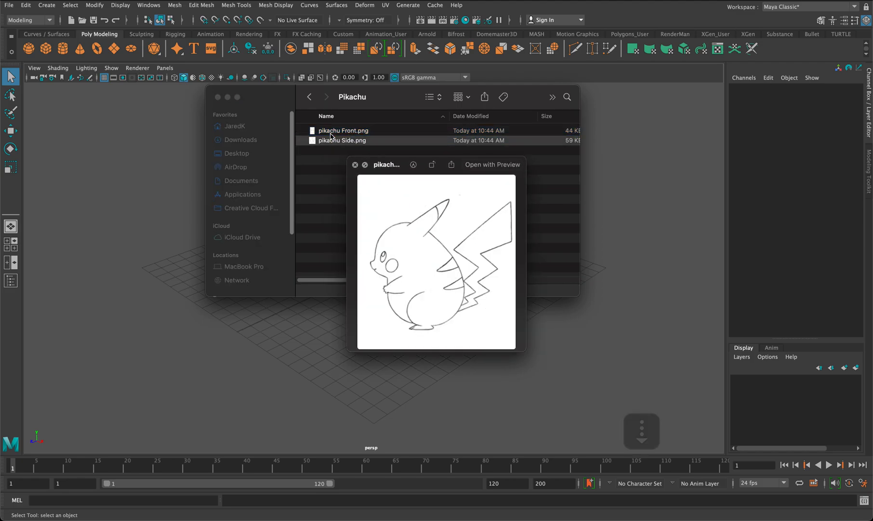
{"action": "key", "text": "Up"}
{"action": "key", "text": "Down"}
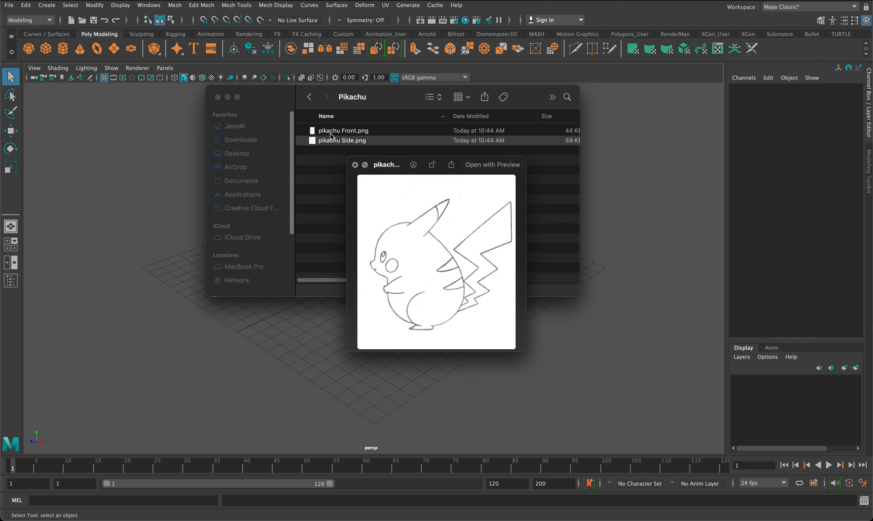
{"action": "key", "text": "Up"}
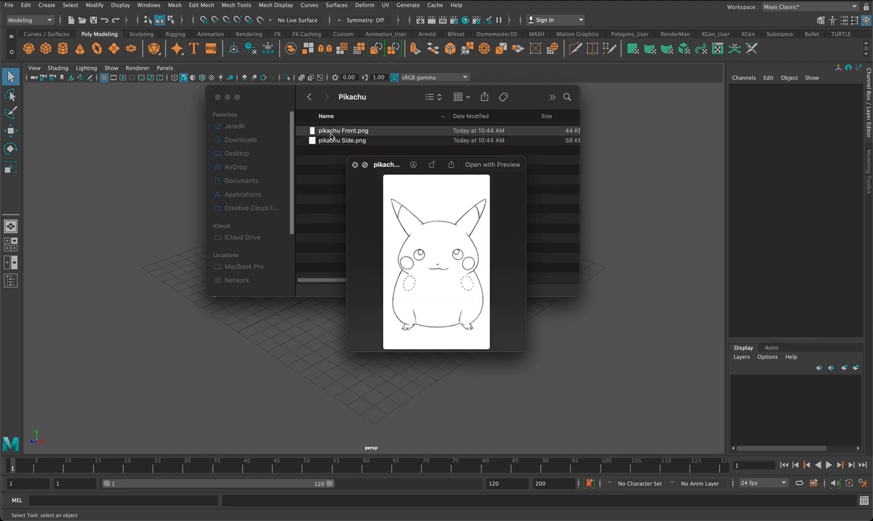
{"action": "key", "text": "Down"}
{"action": "key", "text": "Up"}
{"action": "key", "text": "space"}
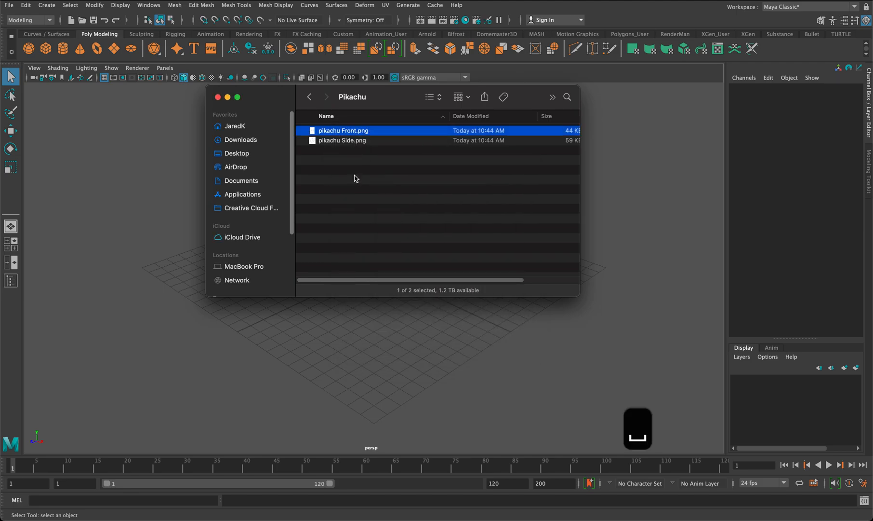
{"action": "left_click", "coordinate": [218, 97]}
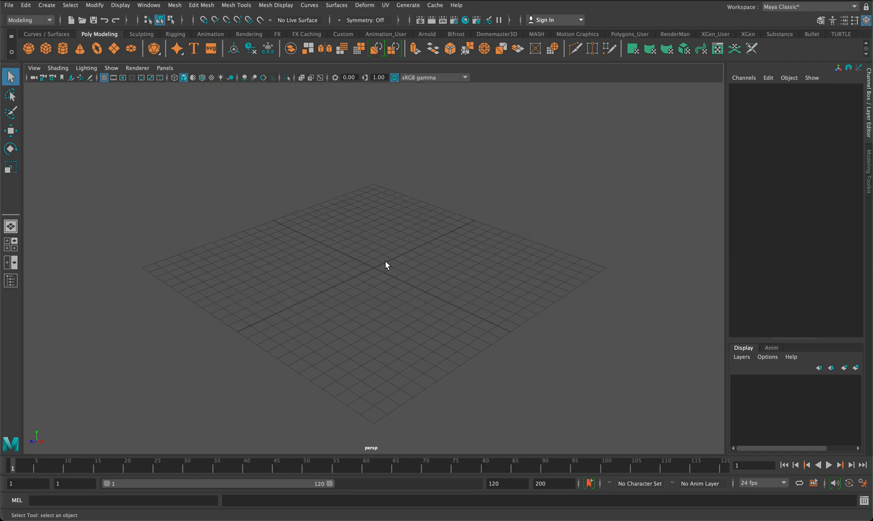
Set the Maya project to the Pikachu folder on the Desktop and create a default workspace there.
{"action": "left_click", "coordinate": [6, 6]}
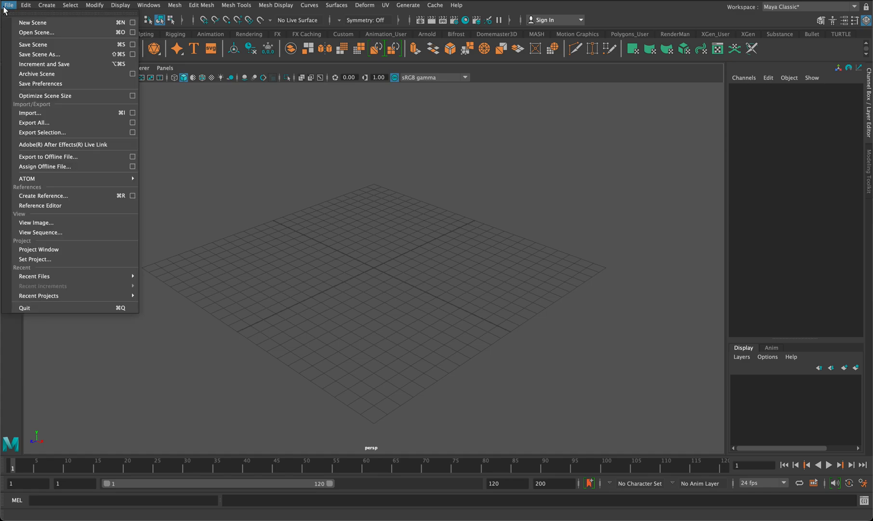
{"action": "left_click", "coordinate": [64, 259]}
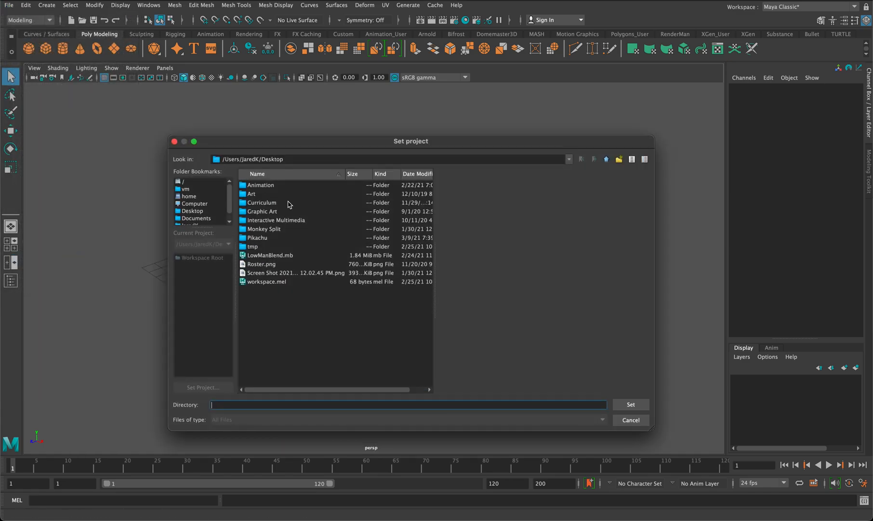
{"action": "double_click", "coordinate": [270, 241]}
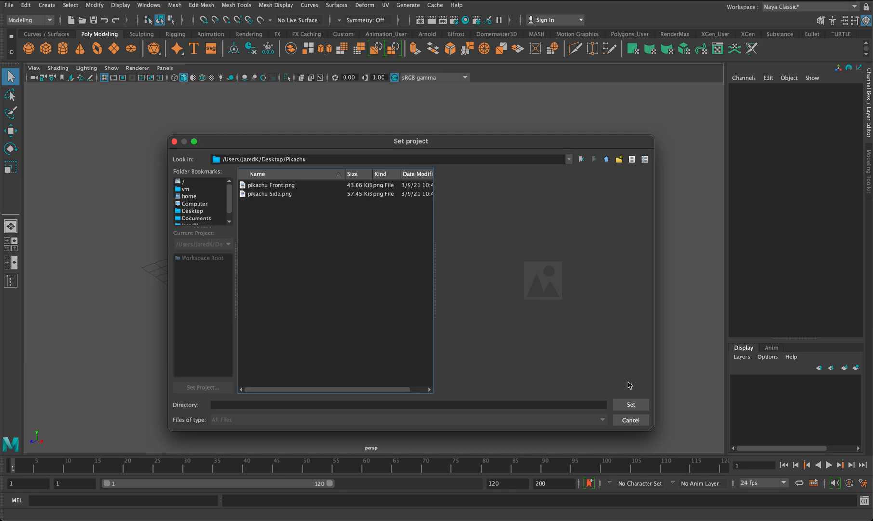
{"action": "left_click", "coordinate": [634, 404]}
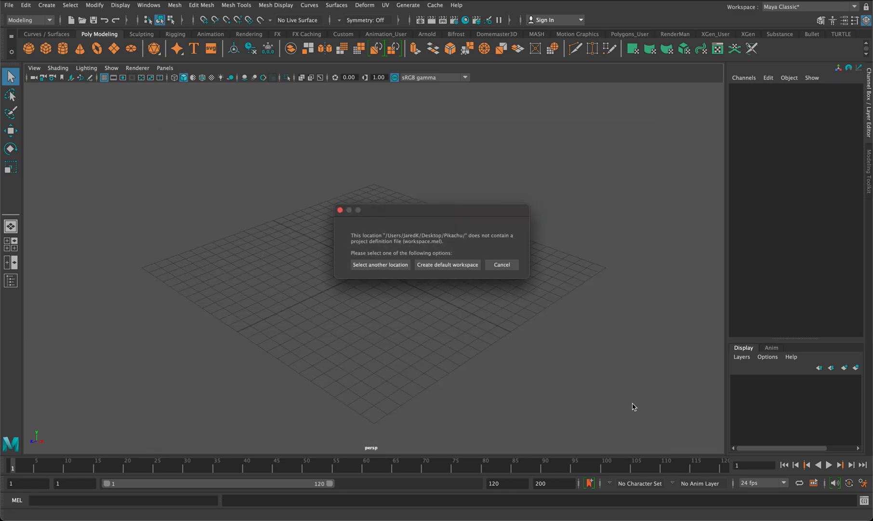
{"action": "left_click", "coordinate": [438, 268]}
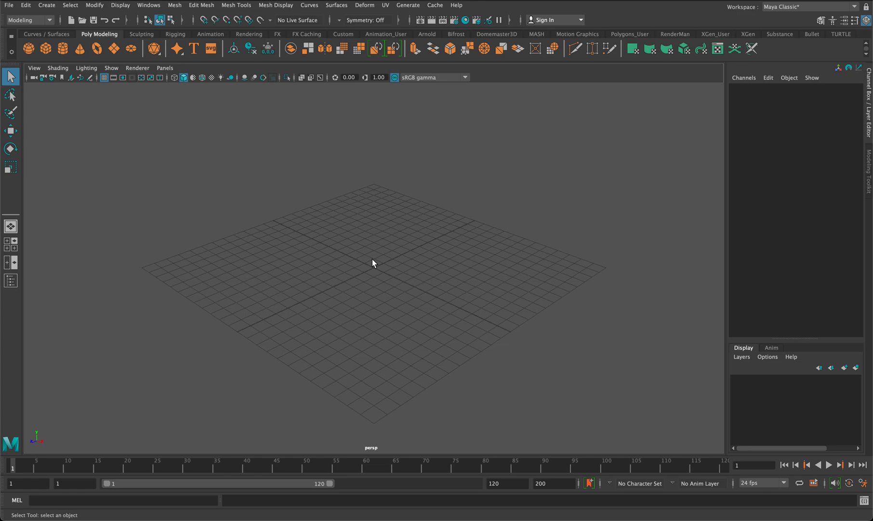
Save the scene as Pikachu in Maya Binary format in the Pikachu project folder, accepting the student version notice.
{"action": "left_click", "coordinate": [8, 5]}
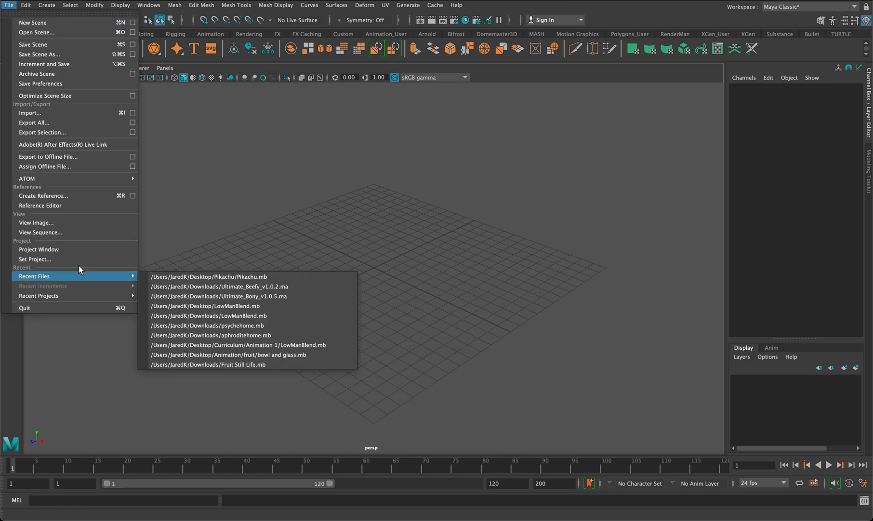
{"action": "left_click", "coordinate": [65, 55]}
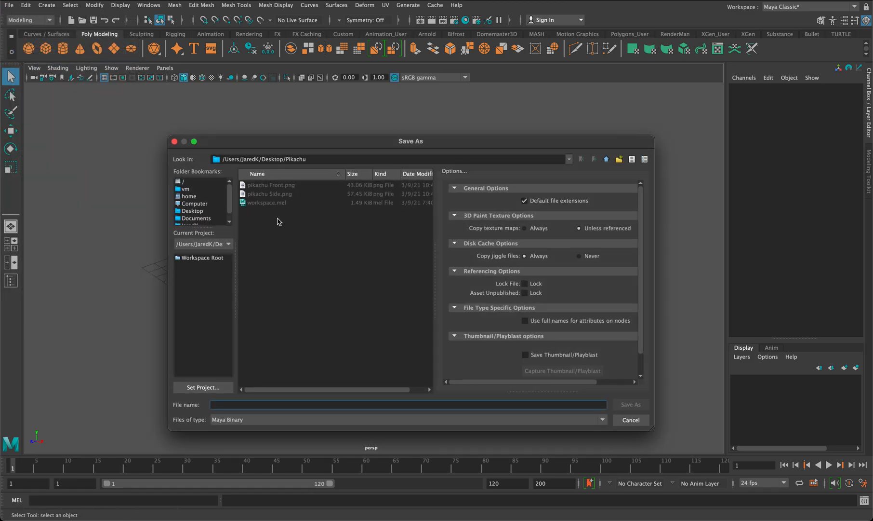
{"action": "type", "text": "Pi"}
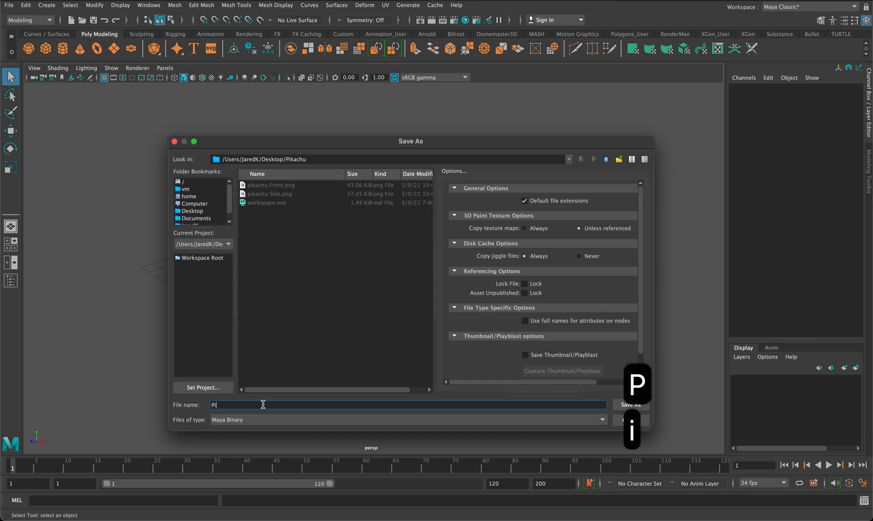
{"action": "type", "text": "kachu"}
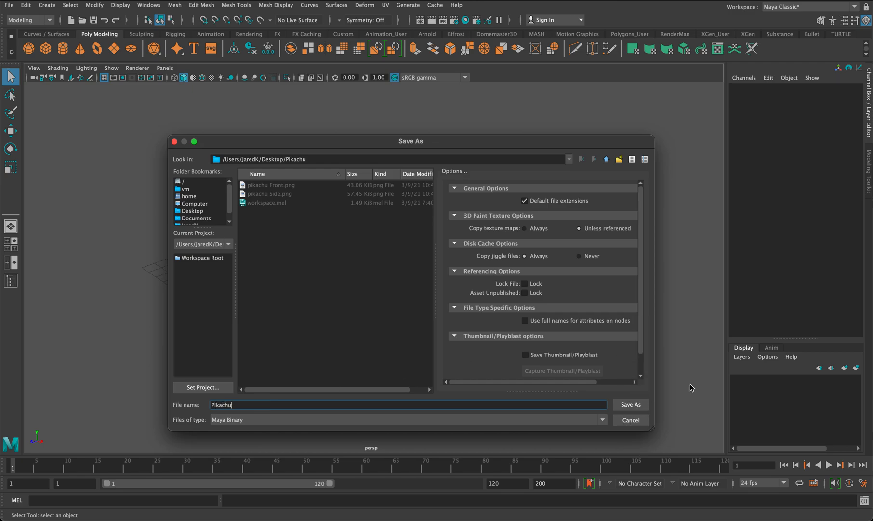
{"action": "left_click", "coordinate": [635, 405]}
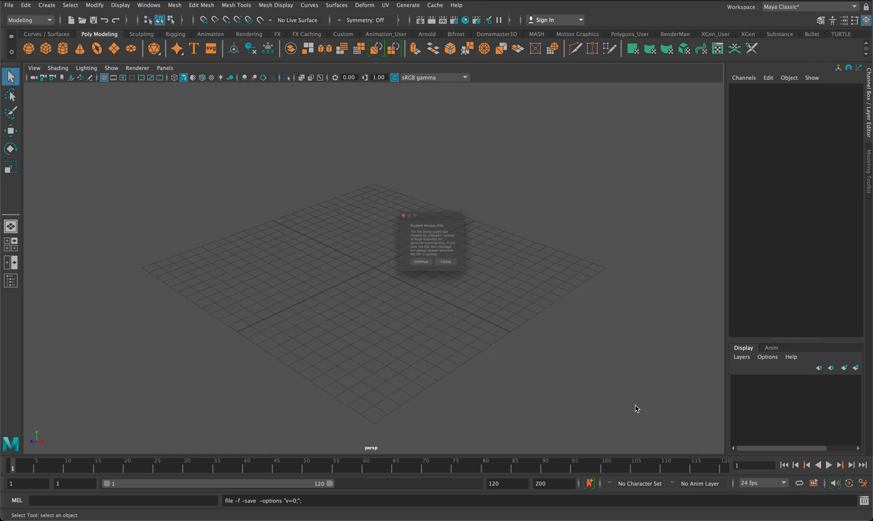
{"action": "left_click", "coordinate": [425, 280]}
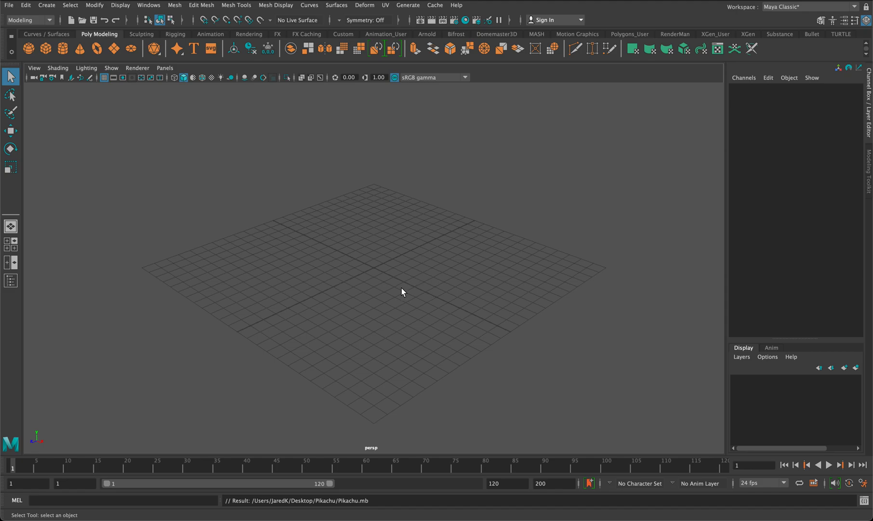
Show the four-view layout and import pikachu Front.png as an image plane in the front view.
{"action": "key", "text": "space"}
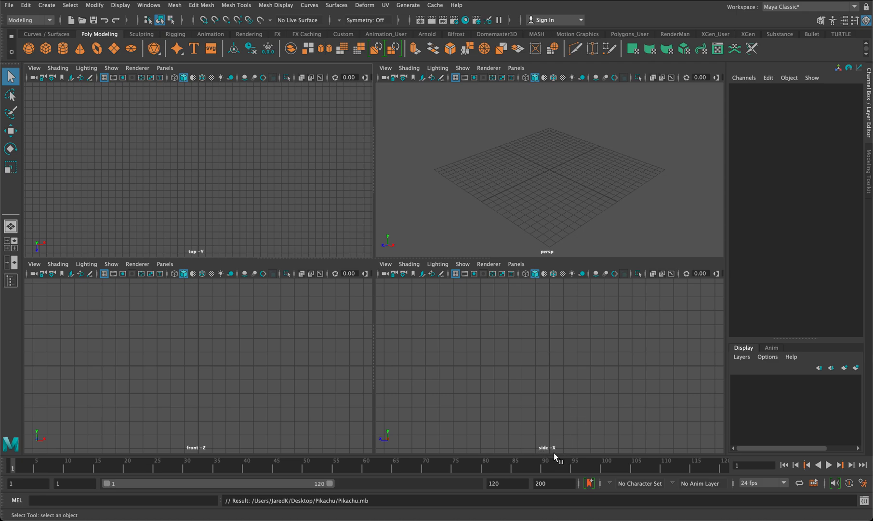
{"action": "left_click", "coordinate": [269, 344]}
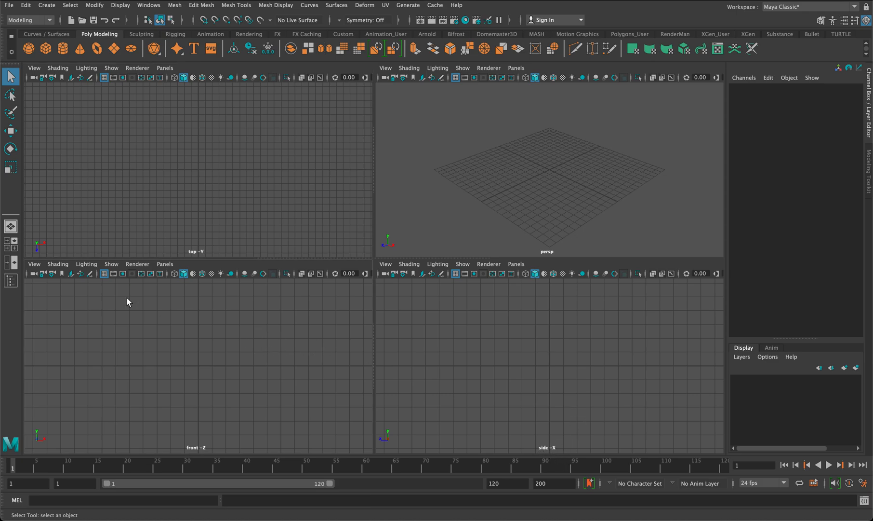
{"action": "left_click", "coordinate": [32, 267]}
{"action": "mouse_move", "coordinate": [85, 481]}
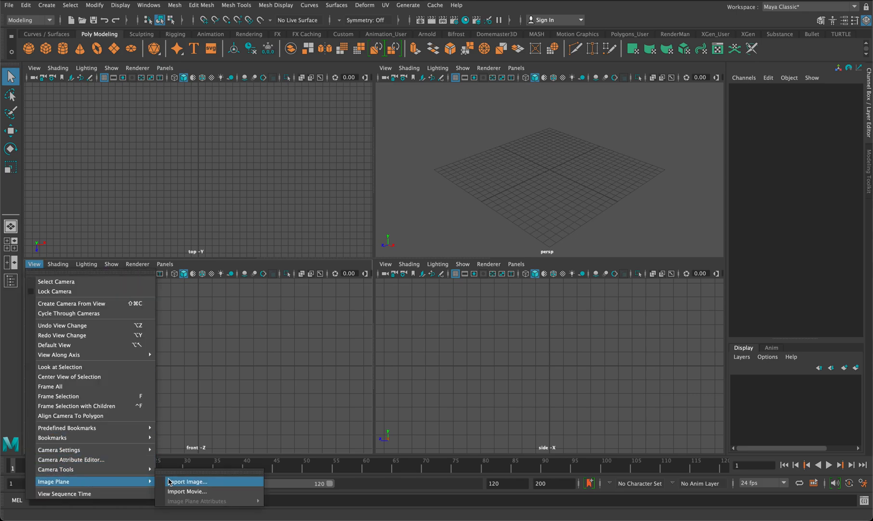
{"action": "left_click", "coordinate": [187, 481]}
{"action": "left_click", "coordinate": [289, 187]}
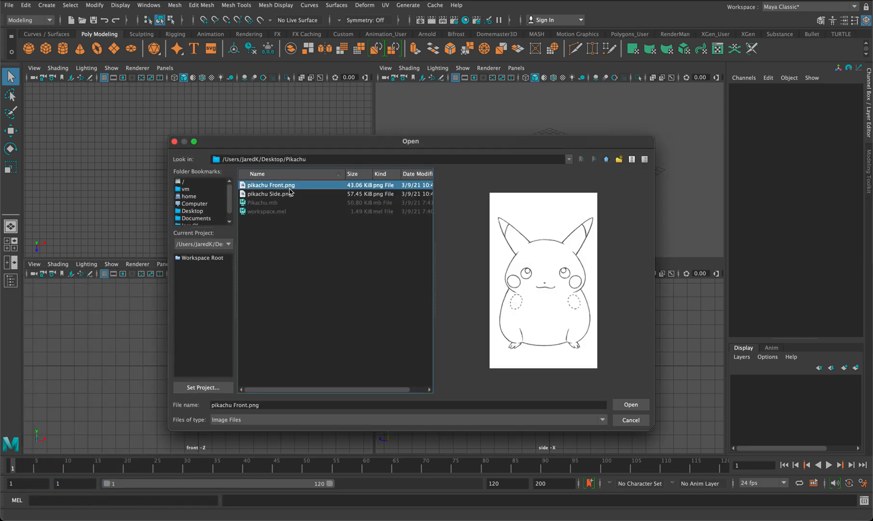
{"action": "left_click", "coordinate": [628, 407]}
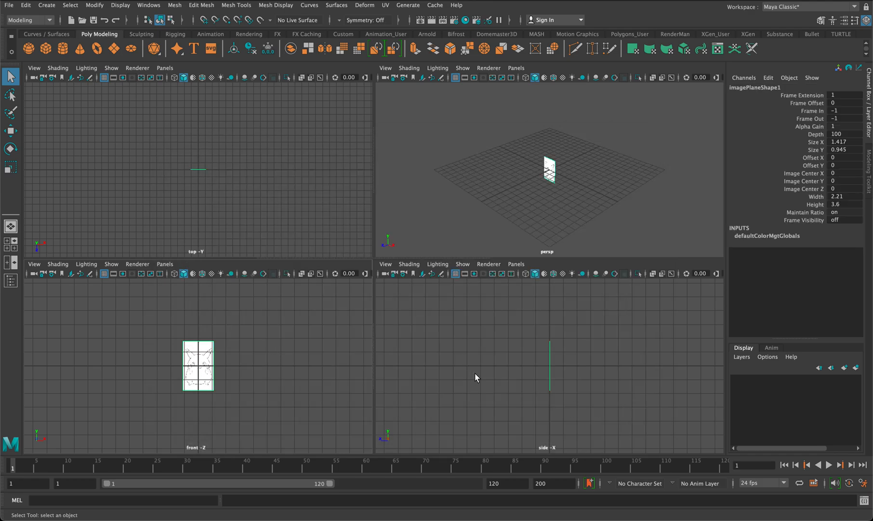
Import pikachu Side.png as an image plane in the side view.
{"action": "left_click", "coordinate": [385, 264]}
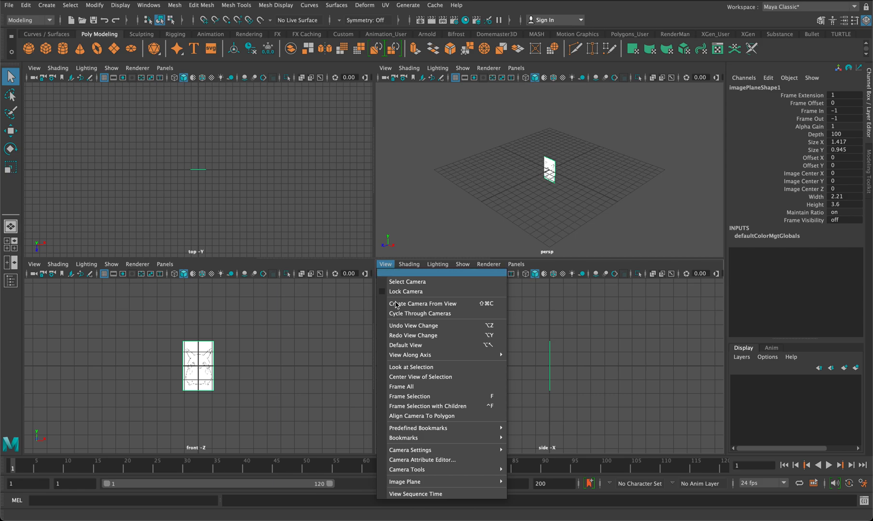
{"action": "mouse_move", "coordinate": [463, 482]}
{"action": "left_click", "coordinate": [532, 481]}
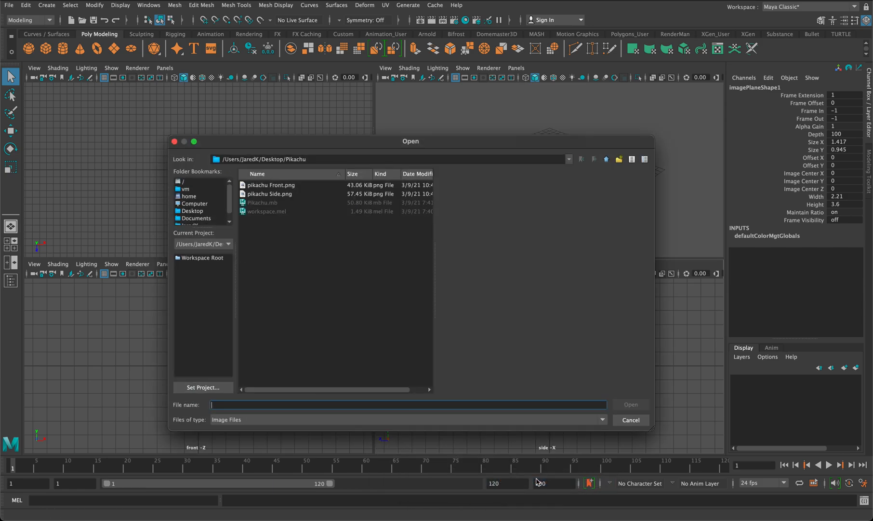
{"action": "left_click", "coordinate": [288, 195]}
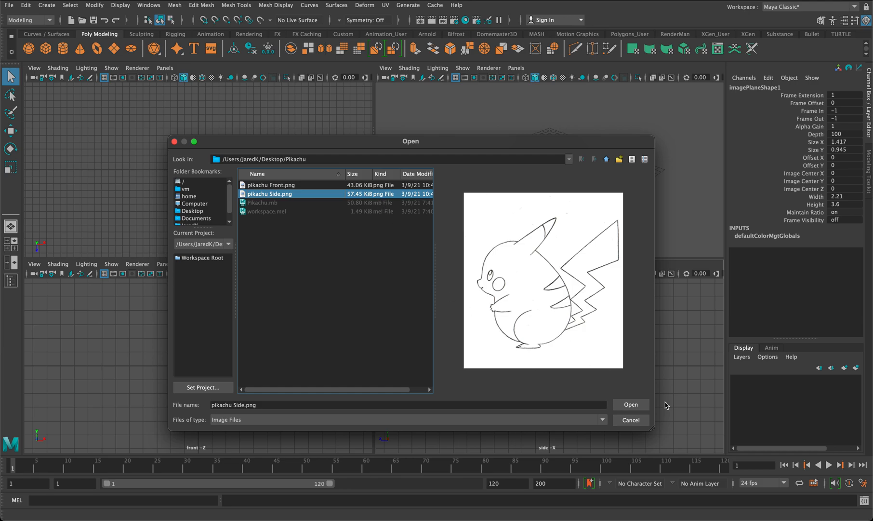
{"action": "left_click", "coordinate": [634, 407]}
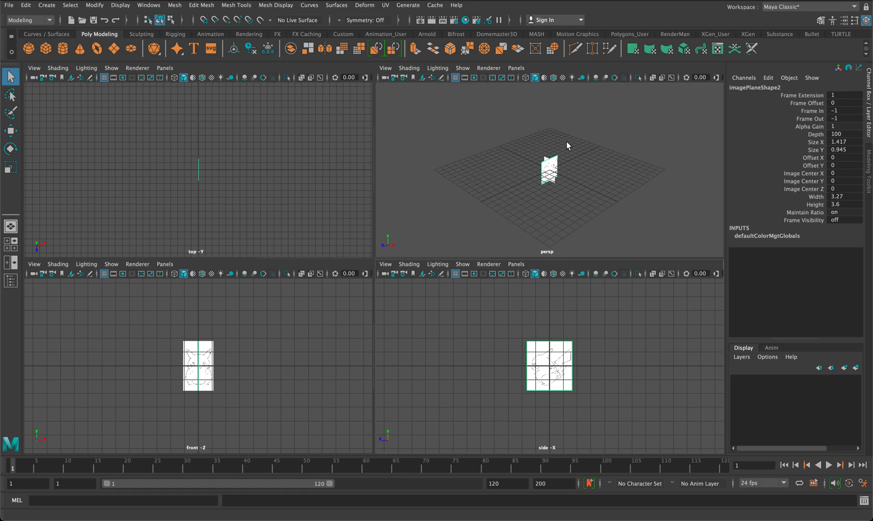
In the perspective view, move the front image plane to about 0.172 in Z and scale it uniformly to about 0.966.
{"action": "key", "text": "space"}
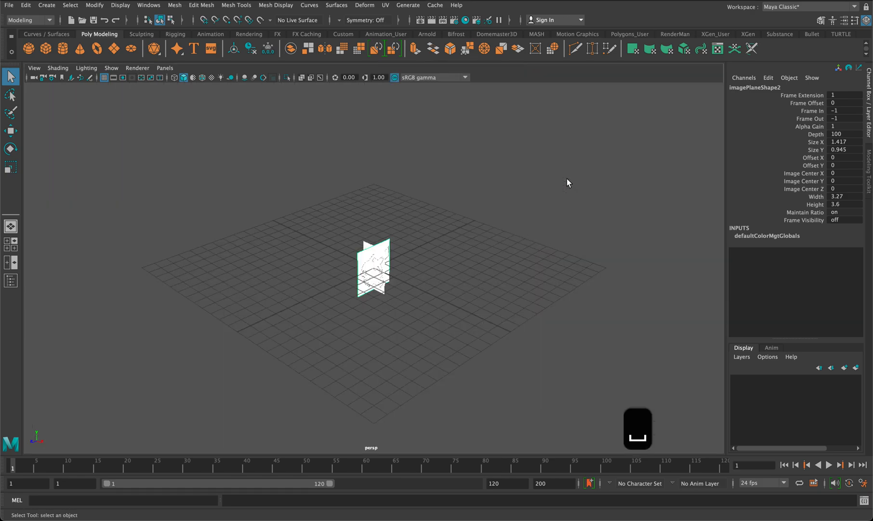
{"action": "key", "text": "f"}
{"action": "scroll", "coordinate": [567, 178], "scroll_direction": "up", "scroll_amount": 10}
{"action": "scroll", "coordinate": [567, 178], "scroll_direction": "down", "scroll_amount": 2}
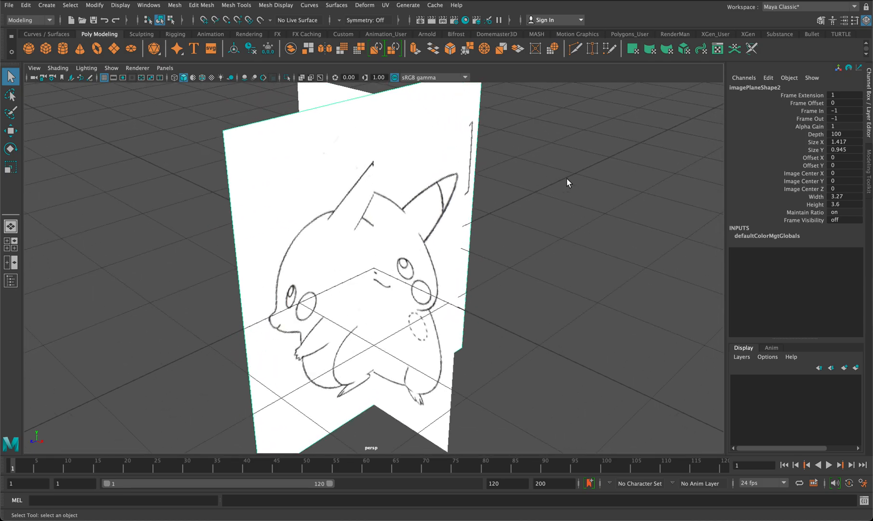
{"action": "mouse_move", "coordinate": [521, 265]}
{"action": "left_mouse_down", "text": "alt"}
{"action": "mouse_move", "coordinate": [513, 241]}
{"action": "mouse_move", "coordinate": [490, 248]}
{"action": "mouse_move", "coordinate": [560, 254]}
{"action": "mouse_move", "coordinate": [528, 259]}
{"action": "left_mouse_up", "text": "alt"}
{"action": "left_click", "coordinate": [444, 423]}
{"action": "mouse_move", "coordinate": [513, 402]}
{"action": "left_mouse_down", "text": "alt"}
{"action": "mouse_move", "coordinate": [491, 400]}
{"action": "mouse_move", "coordinate": [478, 491]}
{"action": "mouse_move", "coordinate": [482, 391]}
{"action": "left_mouse_up", "text": "alt"}
{"action": "key", "text": "w"}
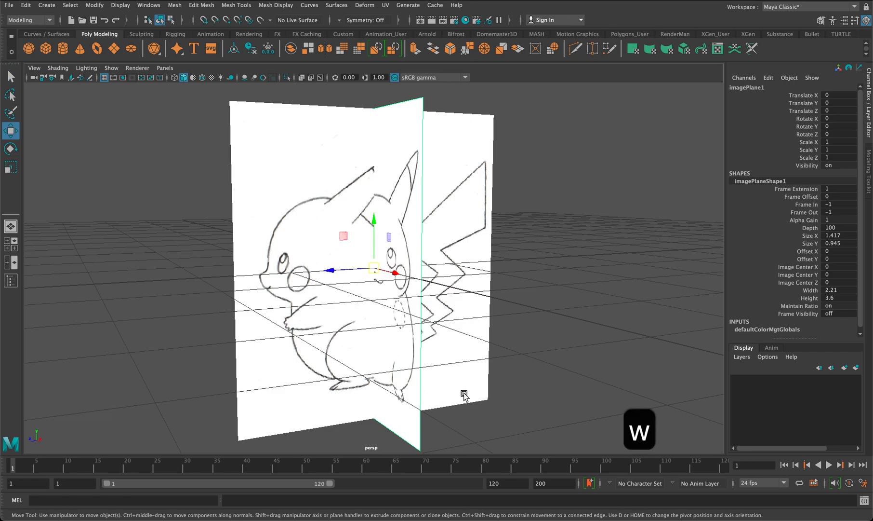
{"action": "left_click_drag", "start_coordinate": [334, 269], "coordinate": [431, 289]}
{"action": "key", "text": "r"}
{"action": "key", "text": "w"}
{"action": "key", "text": "r"}
{"action": "key", "text": "w"}
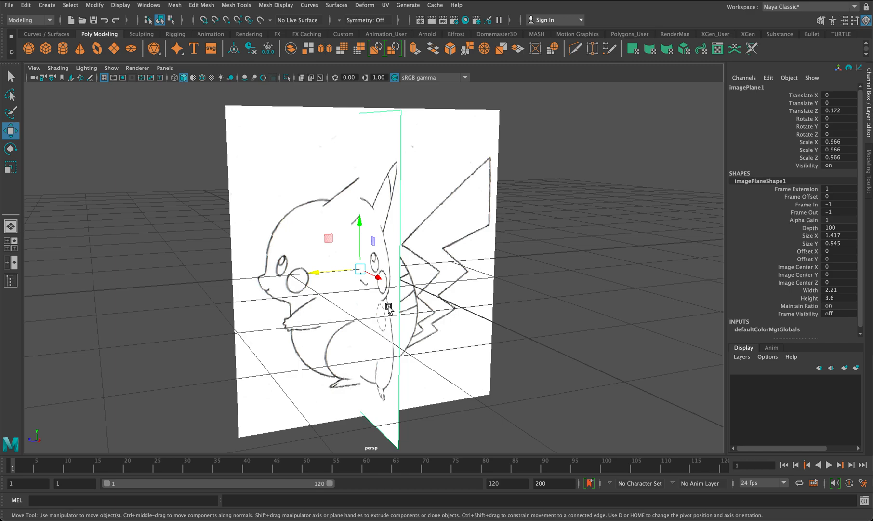
Set the front image plane's Translate Z to -10 so it sits behind the modelling area.
{"action": "key", "text": "space"}
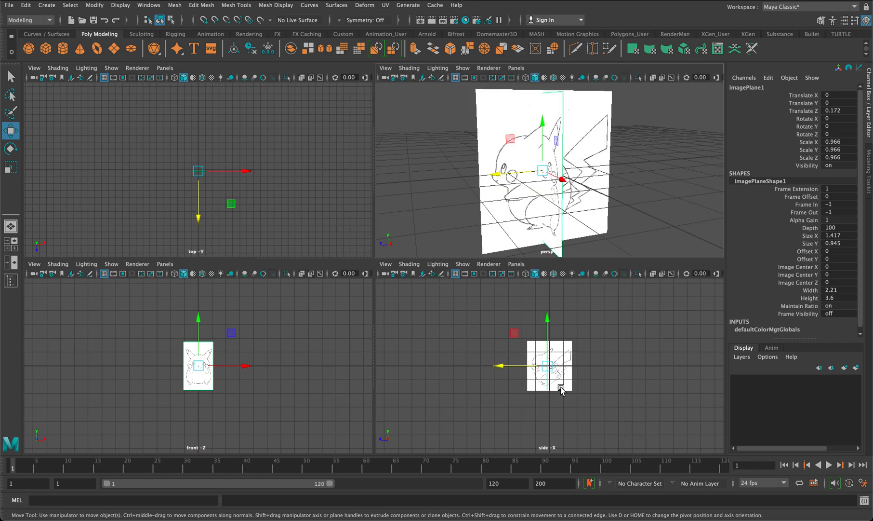
{"action": "scroll", "coordinate": [561, 389], "scroll_direction": "up", "scroll_amount": 3}
{"action": "scroll", "coordinate": [249, 373], "scroll_direction": "up", "scroll_amount": 5}
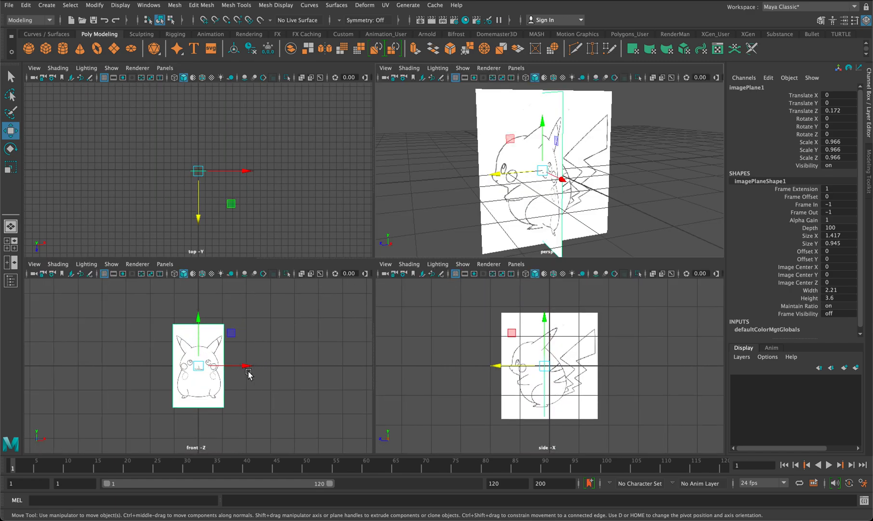
{"action": "scroll", "coordinate": [248, 373], "scroll_direction": "up", "scroll_amount": 2}
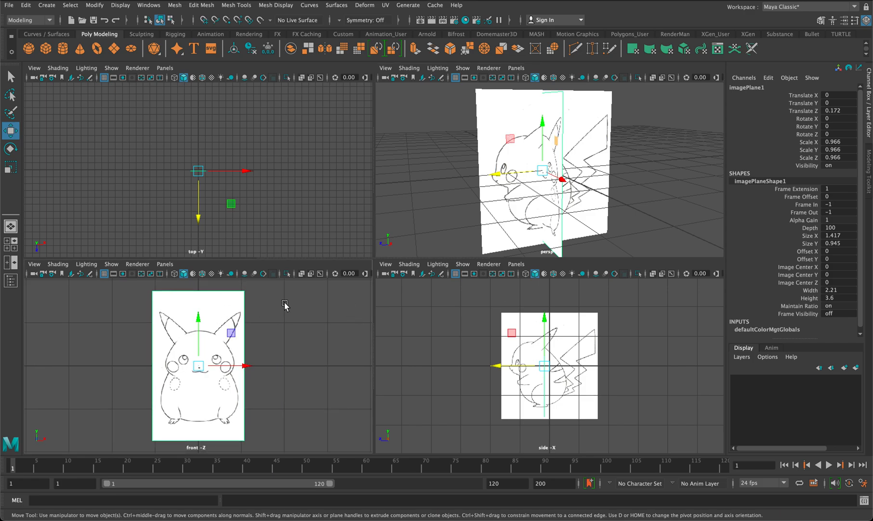
{"action": "key", "text": "q"}
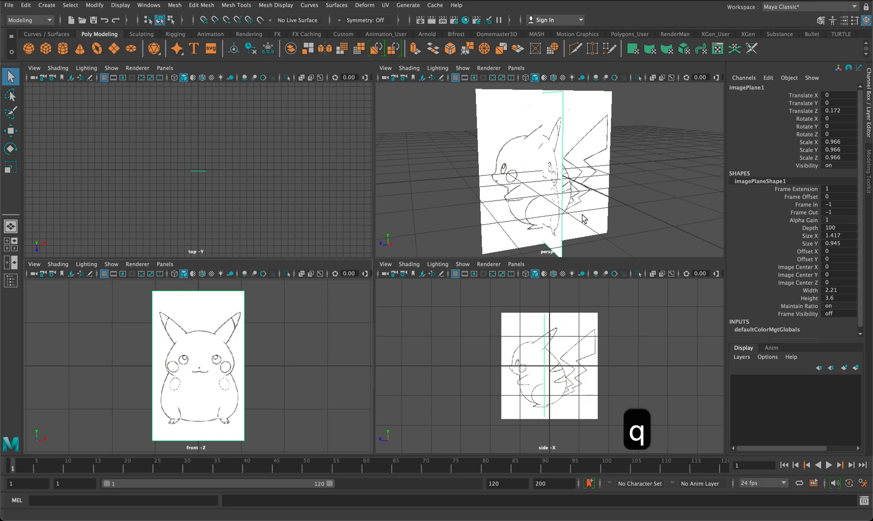
{"action": "double_click", "coordinate": [847, 110]}
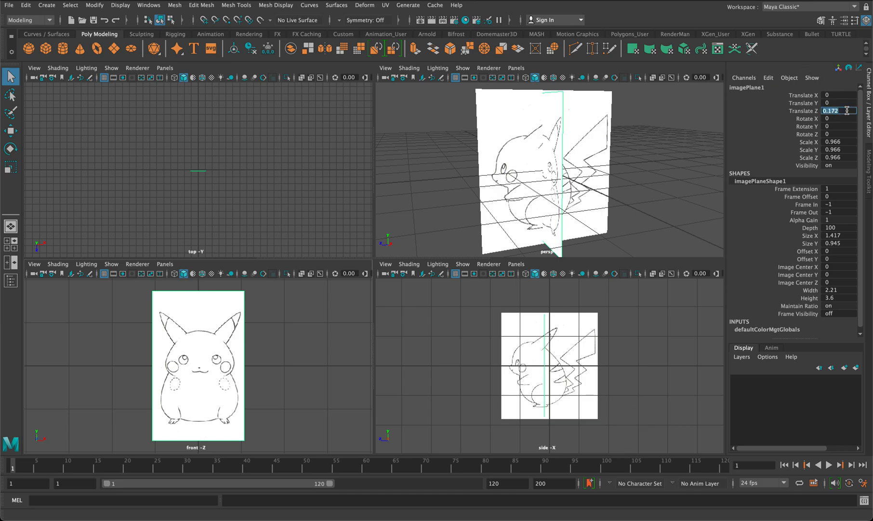
{"action": "type", "text": "-10"}
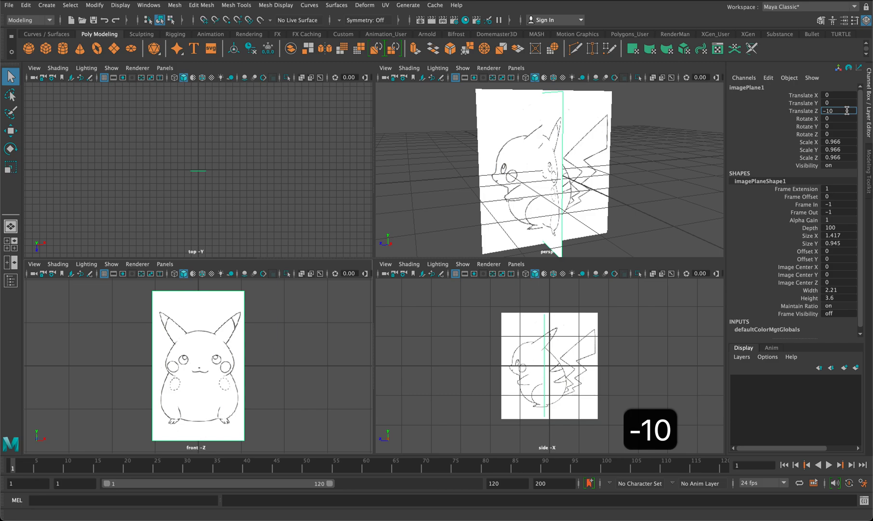
{"action": "left_click_drag", "start_coordinate": [636, 149], "coordinate": [688, 157], "text": "alt"}
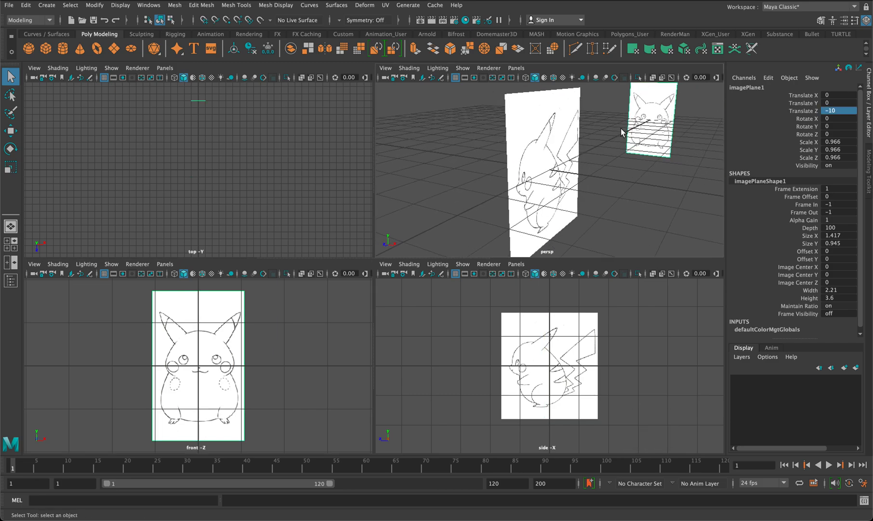
Set the side image plane's Translate X to -10.
{"action": "scroll", "coordinate": [643, 125], "scroll_direction": "down", "scroll_amount": 5}
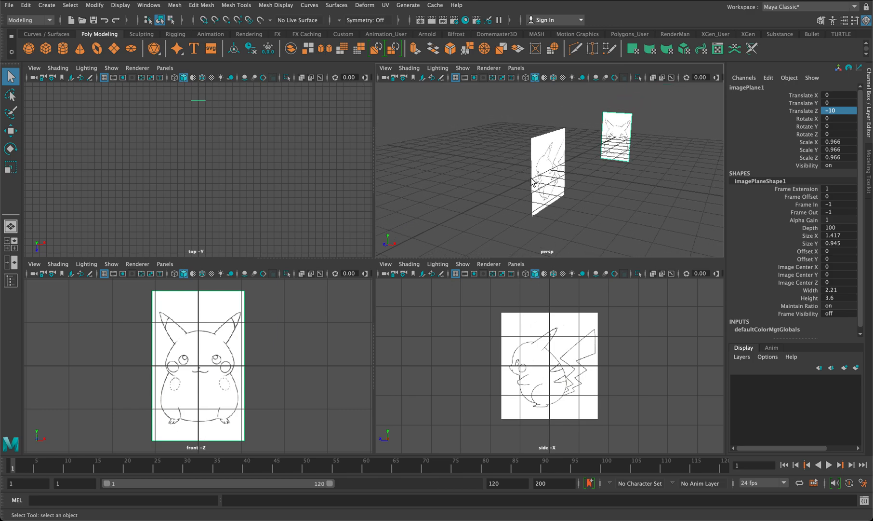
{"action": "left_click", "coordinate": [549, 165]}
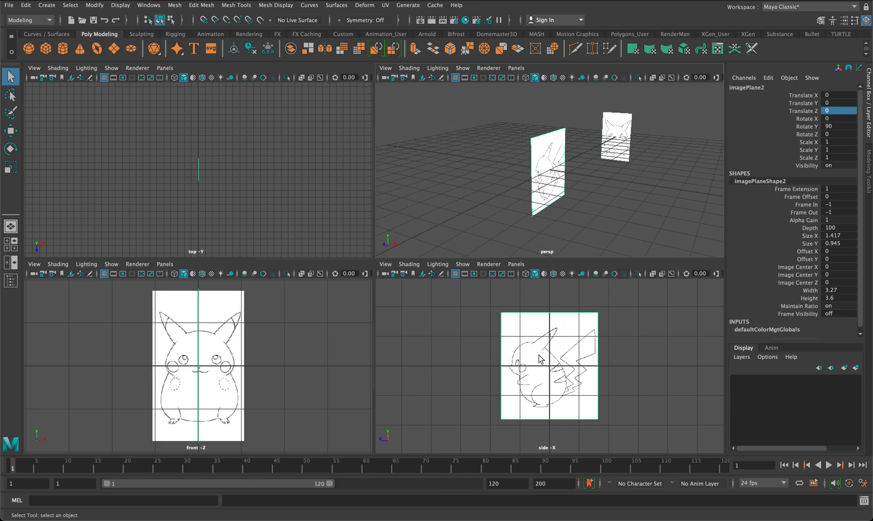
{"action": "double_click", "coordinate": [828, 95]}
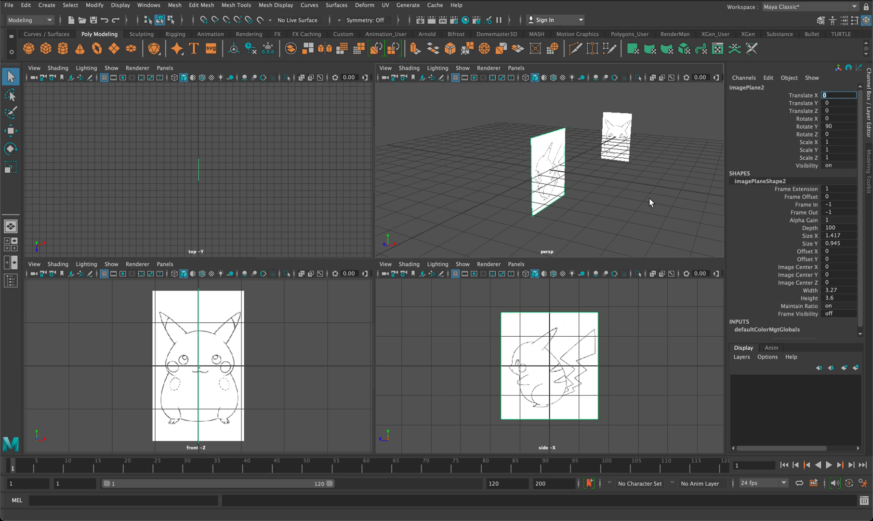
{"action": "double_click", "coordinate": [834, 96]}
{"action": "type", "text": "-10"}
{"action": "key", "text": "Return"}
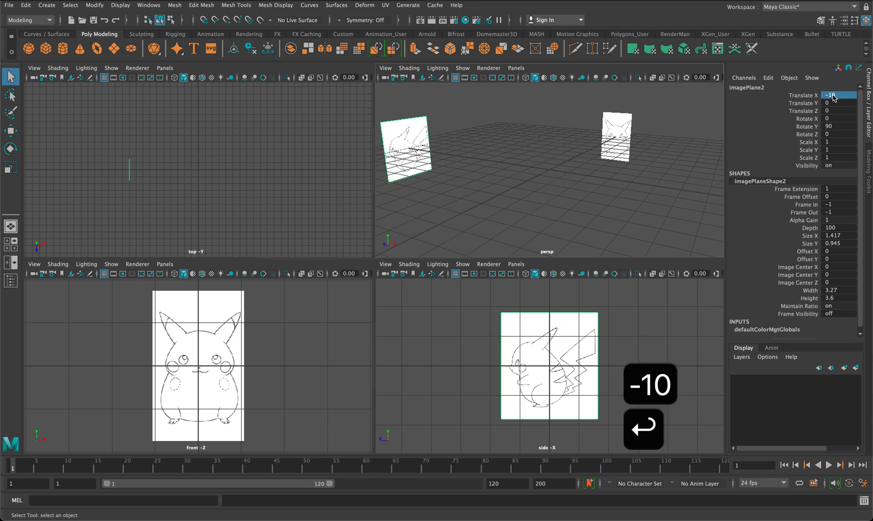
In the perspective view, select both image planes and scale them up uniformly, bringing the front plane's scale to about 2.403.
{"action": "key", "text": "space"}
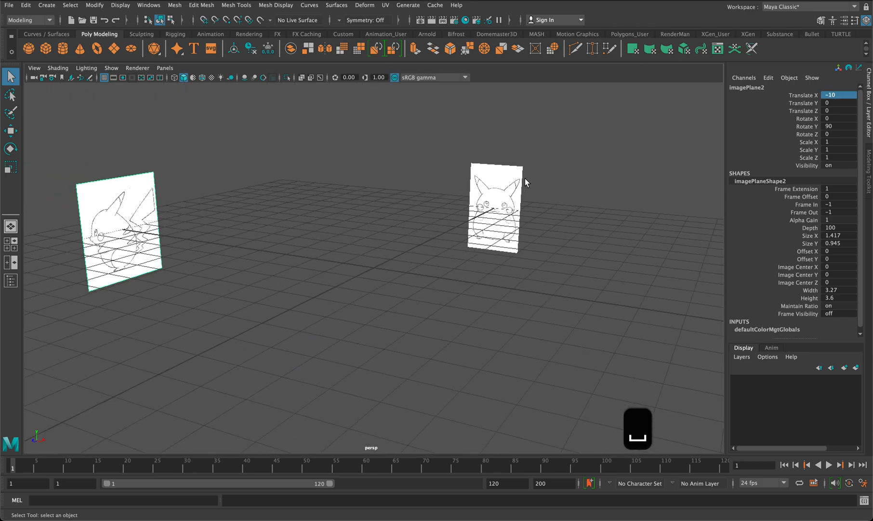
{"action": "left_click_drag", "start_coordinate": [525, 178], "coordinate": [498, 182], "text": "alt"}
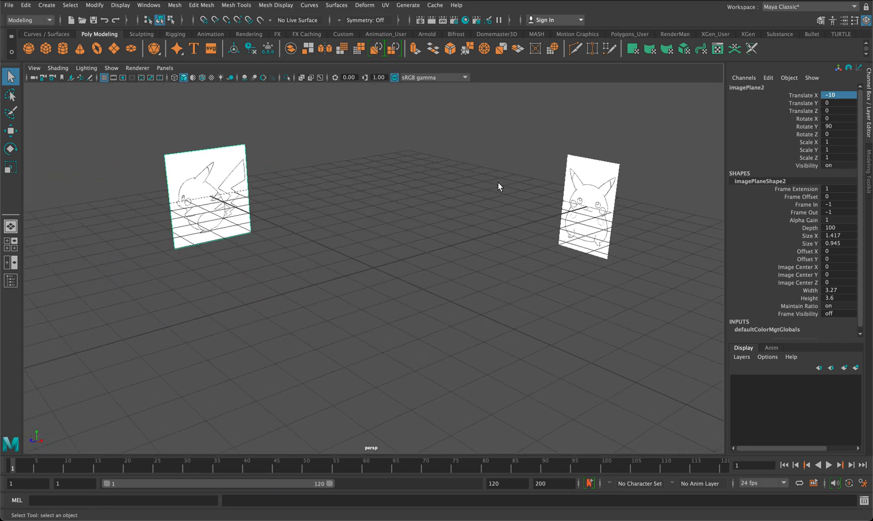
{"action": "scroll", "coordinate": [616, 302], "scroll_direction": "down", "scroll_amount": 3}
{"action": "left_click_drag", "start_coordinate": [616, 301], "coordinate": [182, 185]}
{"action": "key", "text": "r"}
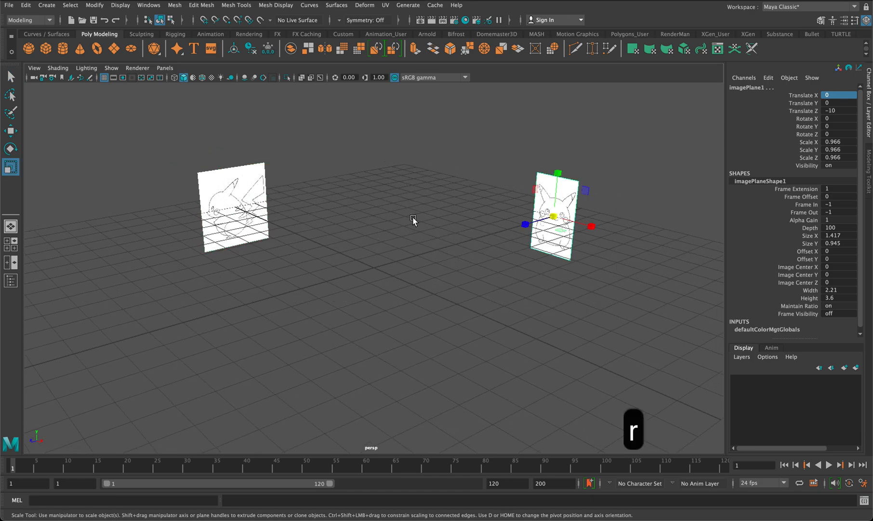
{"action": "left_click_drag", "start_coordinate": [554, 216], "coordinate": [625, 210]}
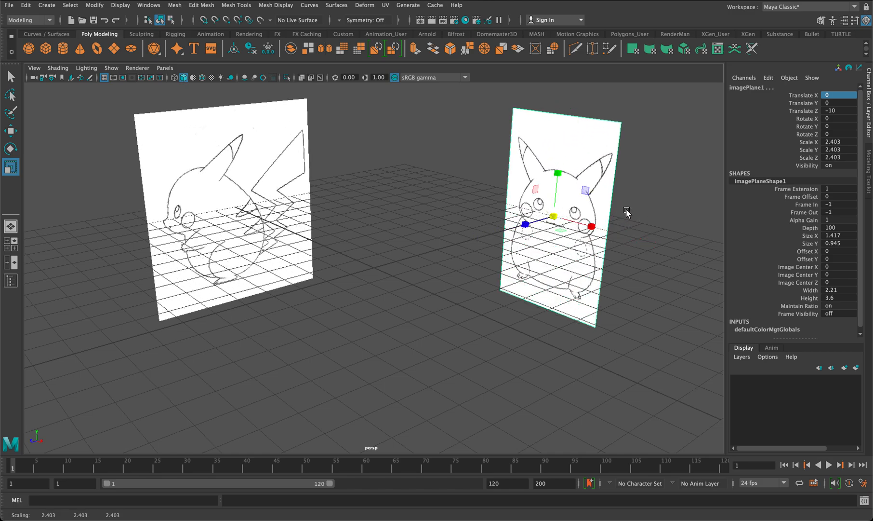
{"action": "left_click", "coordinate": [455, 308]}
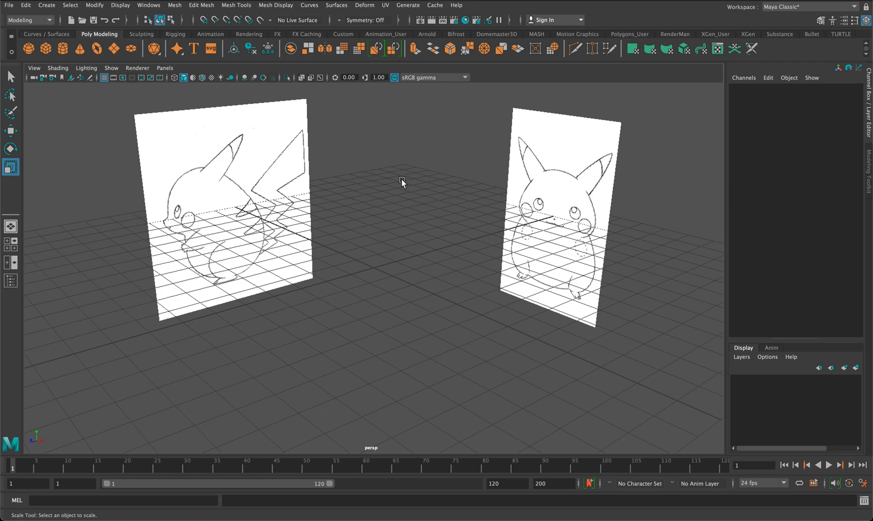
Assign both image planes to a new display layer and toggle the layer's visibility off and back on.
{"action": "left_click_drag", "start_coordinate": [608, 328], "coordinate": [188, 193]}
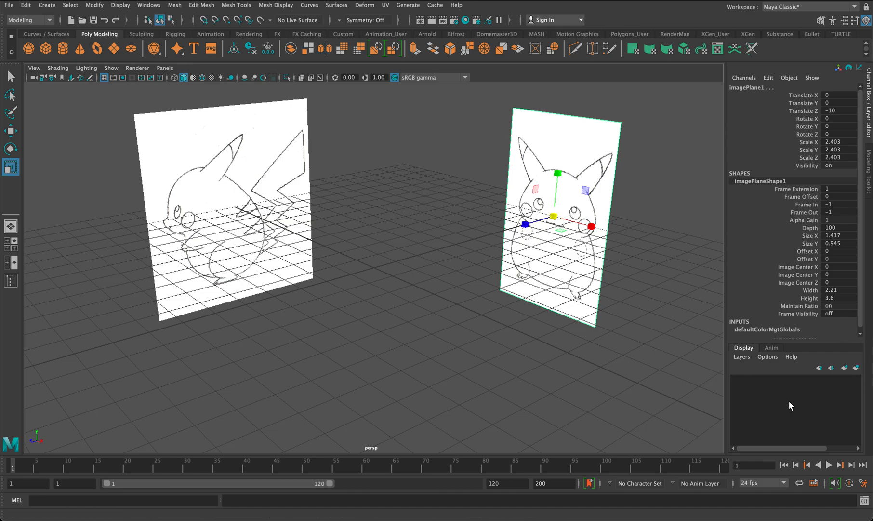
{"action": "left_click", "coordinate": [857, 368]}
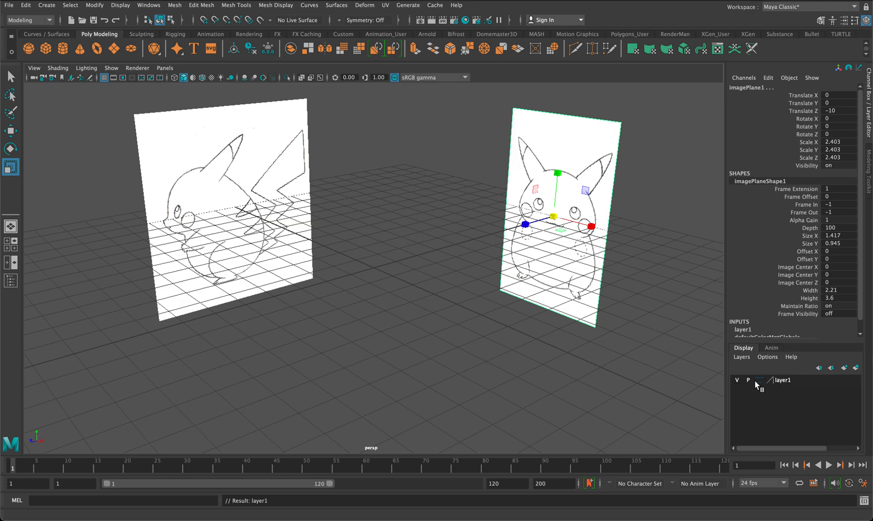
{"action": "left_click", "coordinate": [737, 380]}
{"action": "left_click", "coordinate": [737, 380]}
{"action": "left_click", "coordinate": [738, 381]}
{"action": "left_click", "coordinate": [738, 380]}
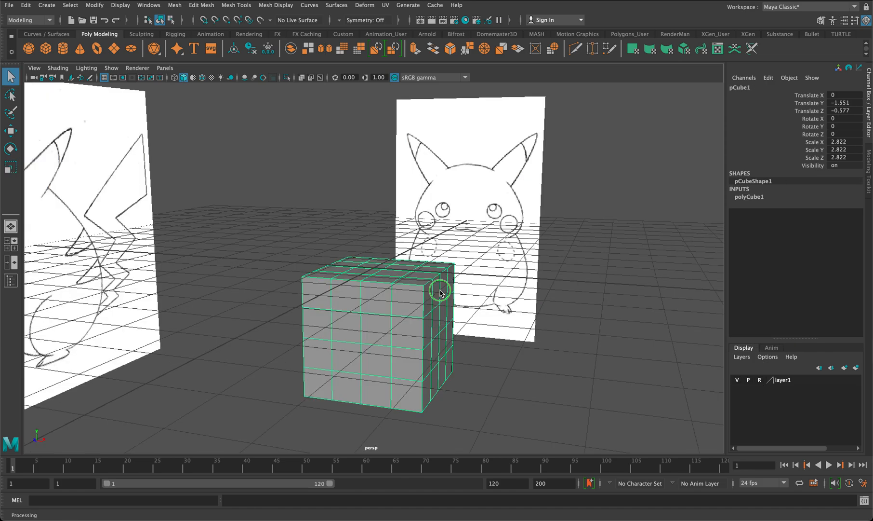
Try box-selecting the vertices around the cube's upper corner, check the selection from several angles, and clear it.
{"action": "right_click_drag", "start_coordinate": [440, 254], "coordinate": [389, 254]}
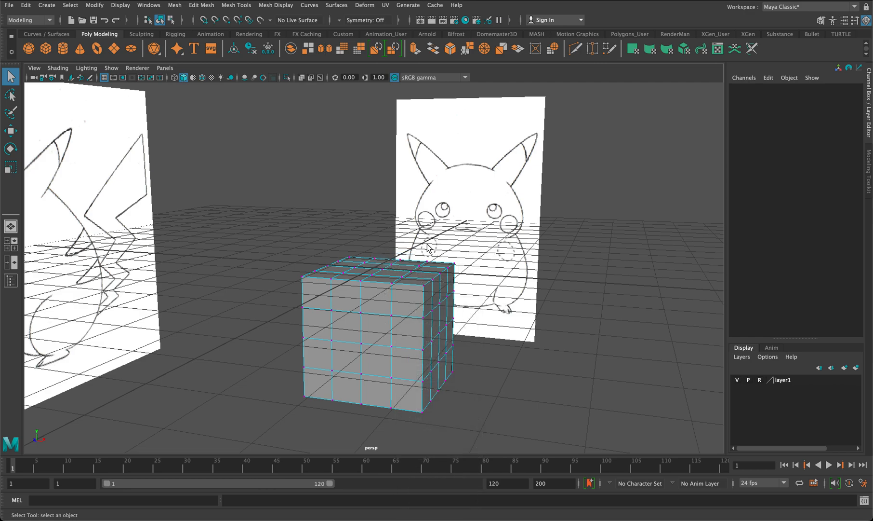
{"action": "left_click", "coordinate": [471, 319]}
{"action": "mouse_move", "coordinate": [471, 318]}
{"action": "left_mouse_down"}
{"action": "mouse_move", "coordinate": [385, 249]}
{"action": "mouse_move", "coordinate": [454, 250]}
{"action": "mouse_move", "coordinate": [446, 251]}
{"action": "mouse_move", "coordinate": [486, 299]}
{"action": "mouse_move", "coordinate": [436, 251]}
{"action": "left_mouse_up"}
{"action": "left_click_drag", "start_coordinate": [458, 332], "coordinate": [377, 232]}
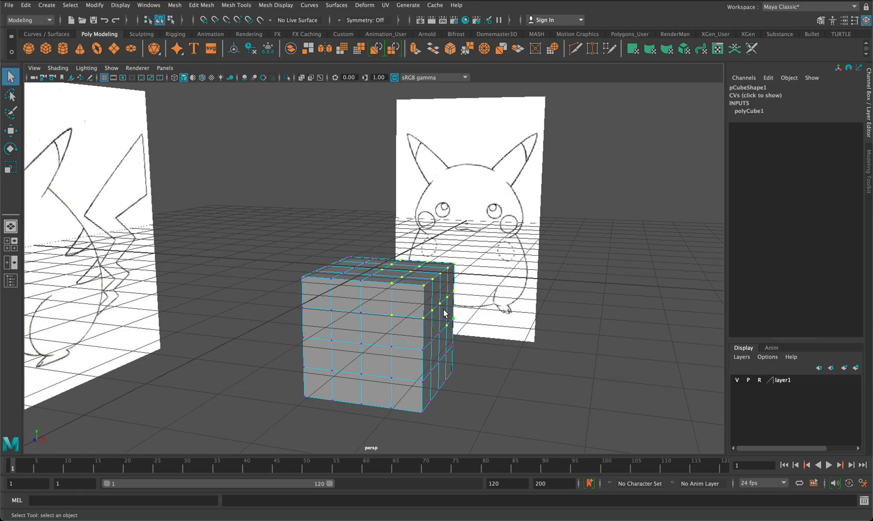
{"action": "left_click_drag", "start_coordinate": [537, 275], "coordinate": [440, 299], "text": "alt"}
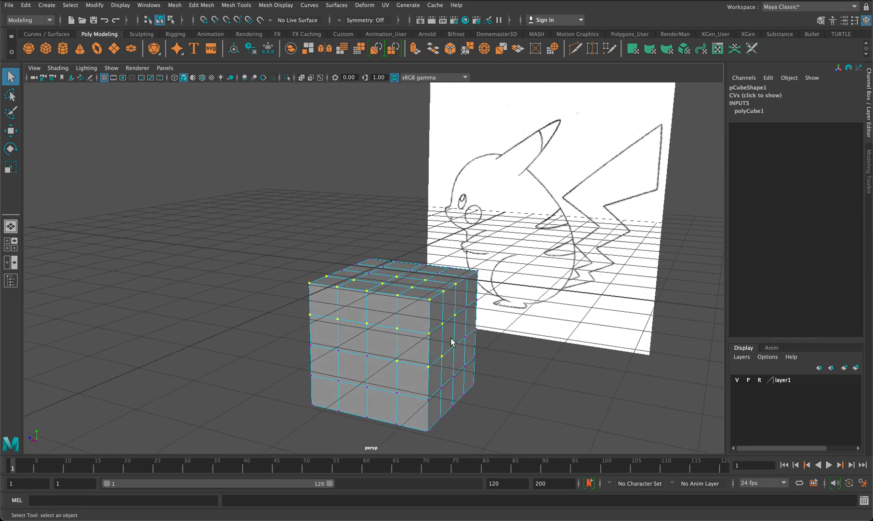
{"action": "left_click_drag", "start_coordinate": [402, 321], "coordinate": [514, 320], "text": "alt"}
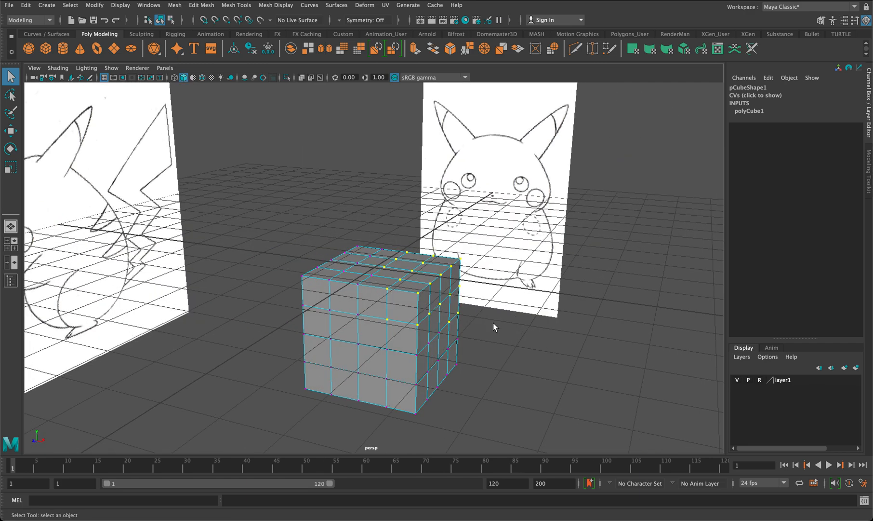
{"action": "left_click", "coordinate": [506, 406]}
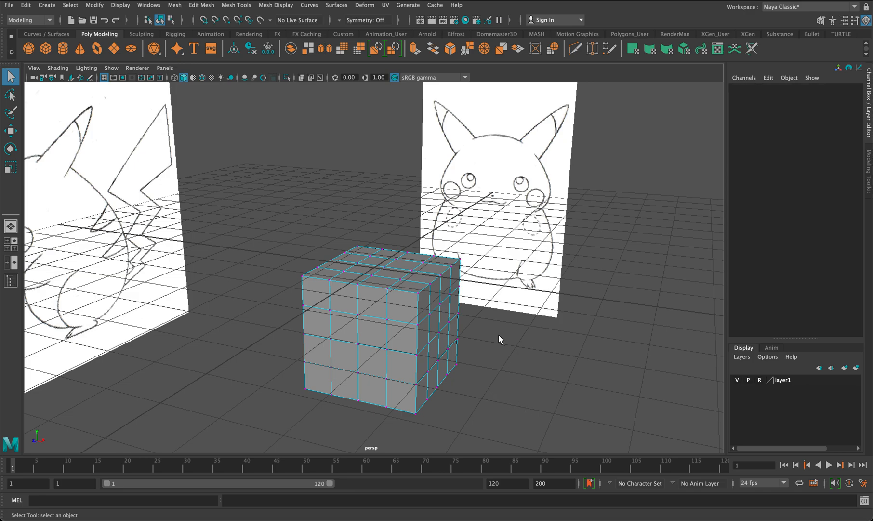
Try scaling the cube's top layer of vertices inward uniformly, undo the scaling, and clear the selection.
{"action": "left_click_drag", "start_coordinate": [515, 382], "coordinate": [268, 248]}
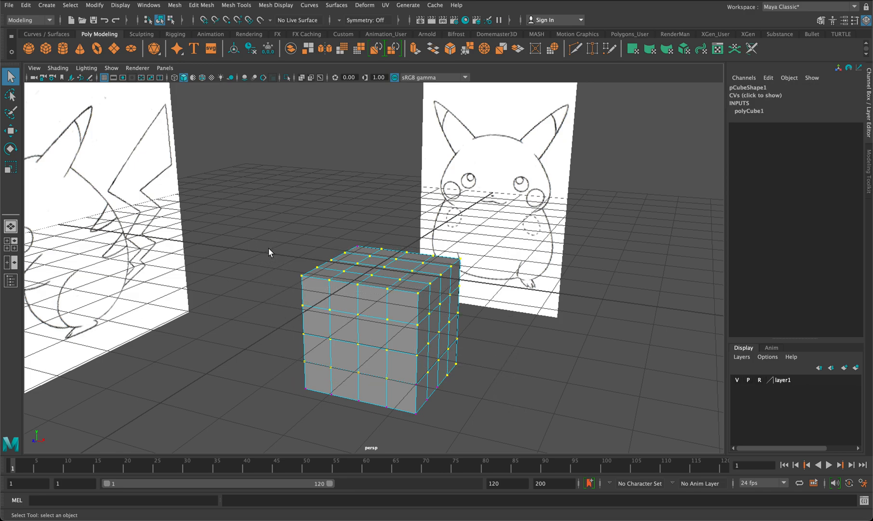
{"action": "left_click_drag", "start_coordinate": [441, 284], "coordinate": [168, 229], "text": "alt"}
{"action": "left_click_drag", "start_coordinate": [251, 213], "coordinate": [303, 238], "text": "alt"}
{"action": "key", "text": "r"}
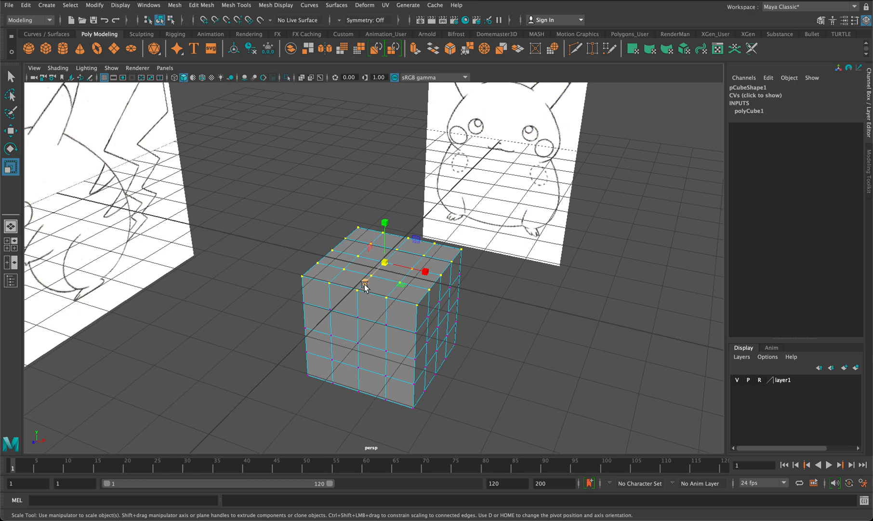
{"action": "left_click_drag", "start_coordinate": [386, 261], "coordinate": [359, 253]}
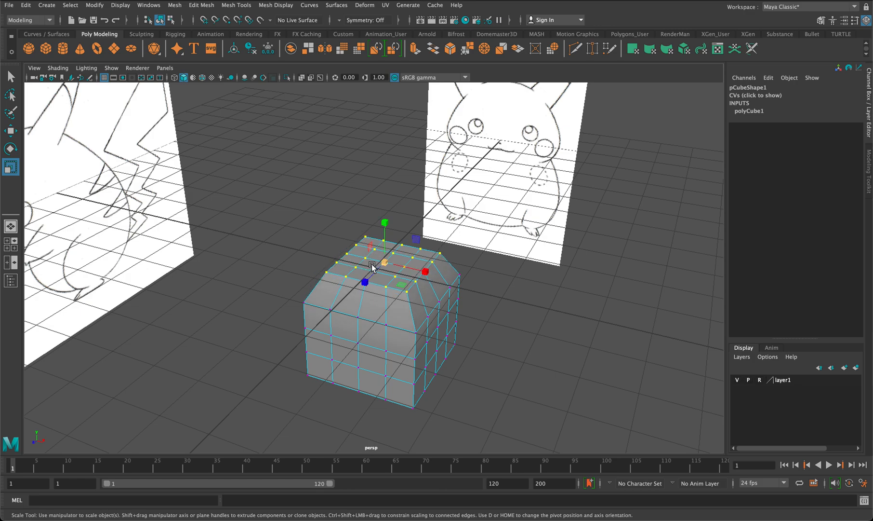
{"action": "key", "text": "super+z"}
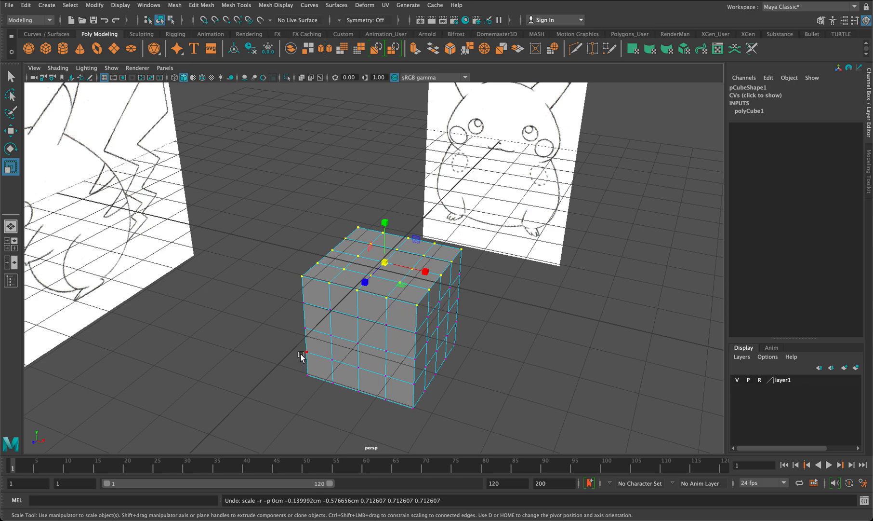
{"action": "left_click", "coordinate": [484, 321]}
In the front view, select all the cube's vertices, scale them down slightly, and lower them to sit between Pikachu's mouth and feet.
{"action": "key", "text": "space"}
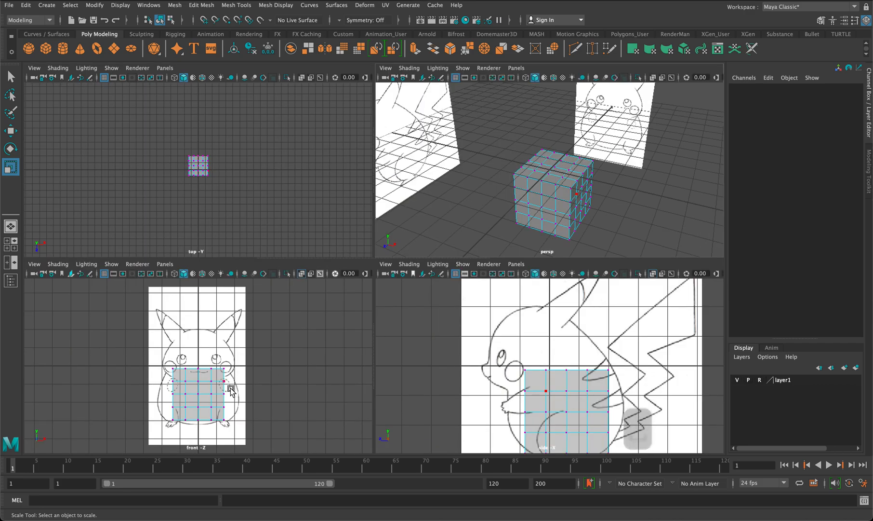
{"action": "key", "text": "space"}
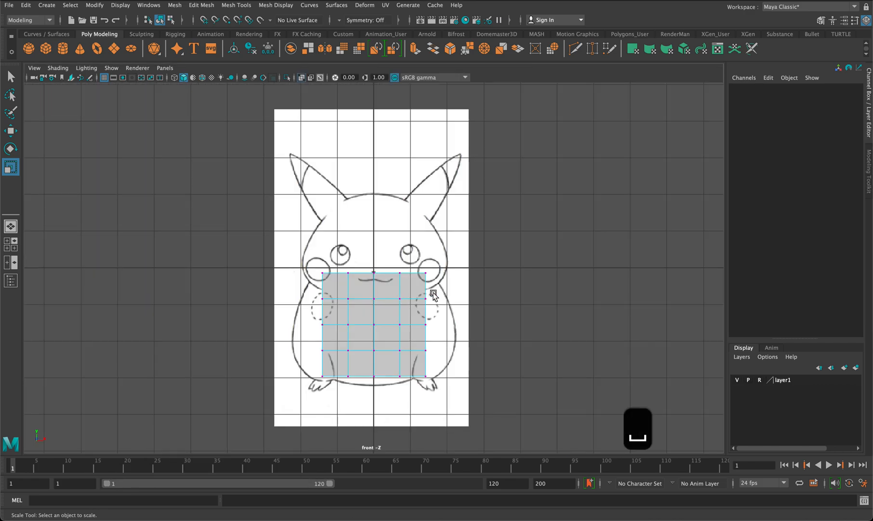
{"action": "scroll", "coordinate": [434, 296], "scroll_direction": "up", "scroll_amount": 2}
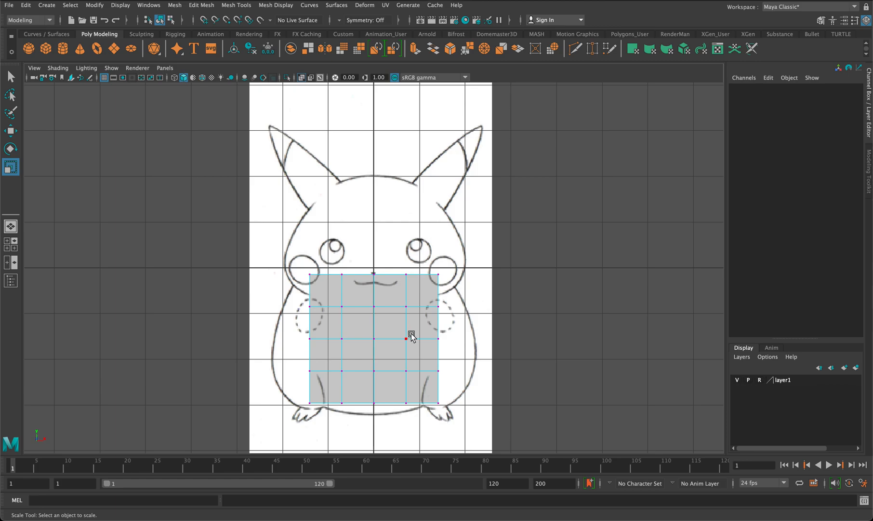
{"action": "left_click", "coordinate": [449, 404]}
{"action": "left_click_drag", "start_coordinate": [449, 404], "coordinate": [172, 238]}
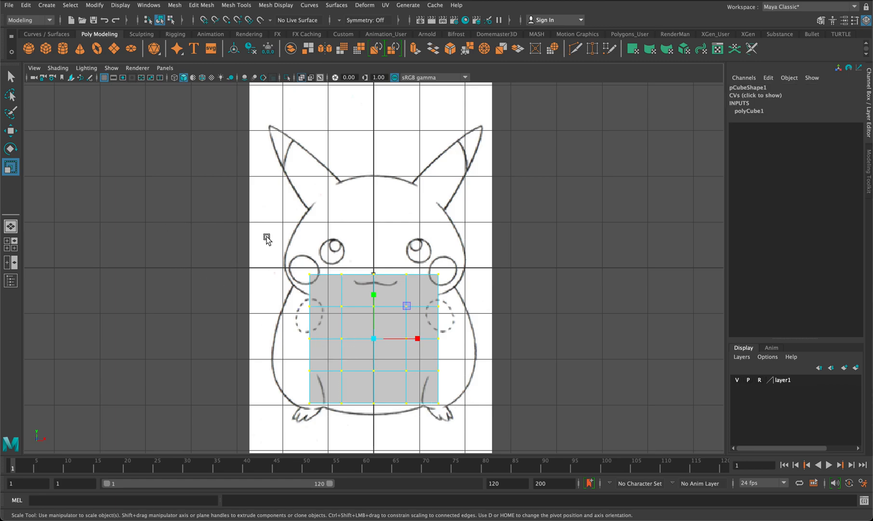
{"action": "left_click_drag", "start_coordinate": [374, 338], "coordinate": [369, 340]}
{"action": "key", "text": "w"}
{"action": "middle_click_drag", "start_coordinate": [372, 291], "coordinate": [373, 300]}
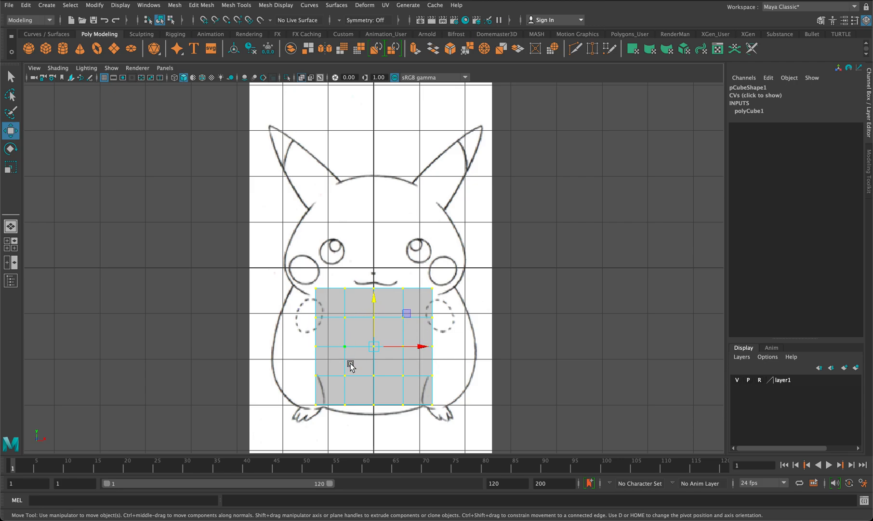
Scale the middle row and the two upper rows of vertices along X to match the width of Pikachu's body outline.
{"action": "left_click_drag", "start_coordinate": [385, 410], "coordinate": [364, 397]}
{"action": "left_click_drag", "start_coordinate": [438, 353], "coordinate": [307, 343]}
{"action": "key", "text": "r"}
{"action": "left_click_drag", "start_coordinate": [416, 346], "coordinate": [308, 309]}
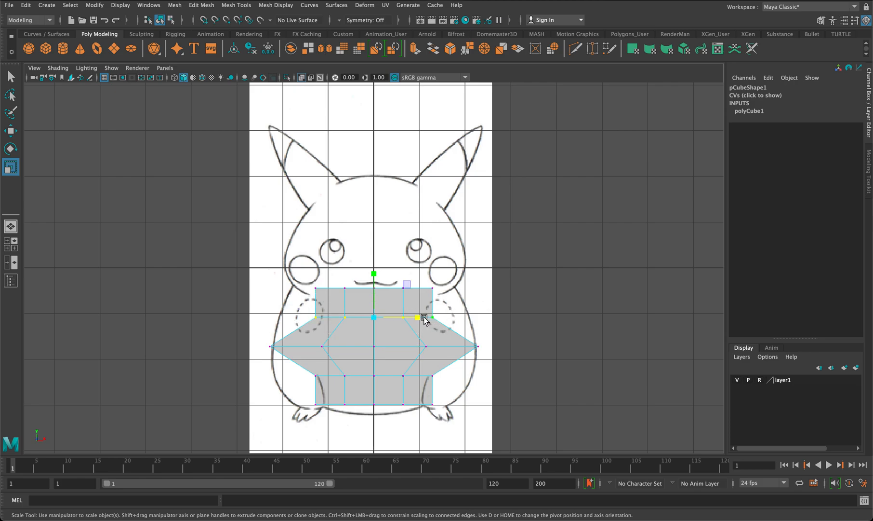
{"action": "left_click_drag", "start_coordinate": [419, 318], "coordinate": [291, 279]}
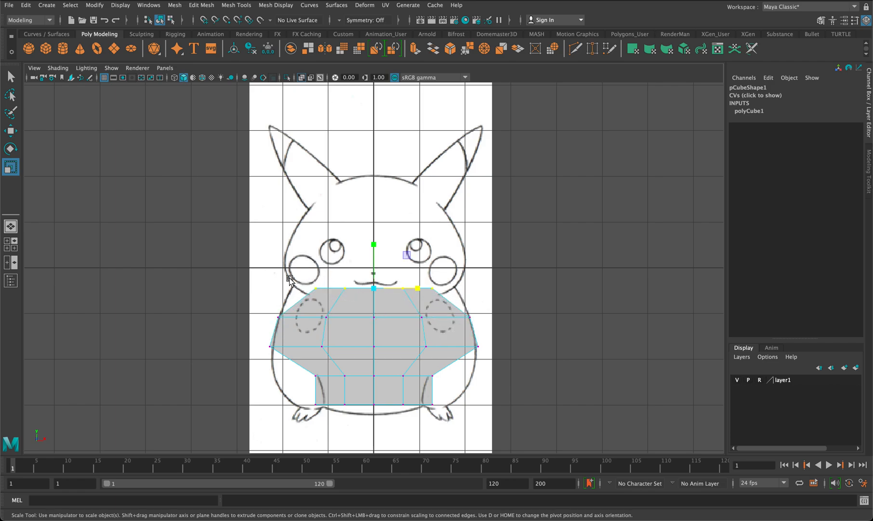
{"action": "left_click_drag", "start_coordinate": [417, 288], "coordinate": [432, 291]}
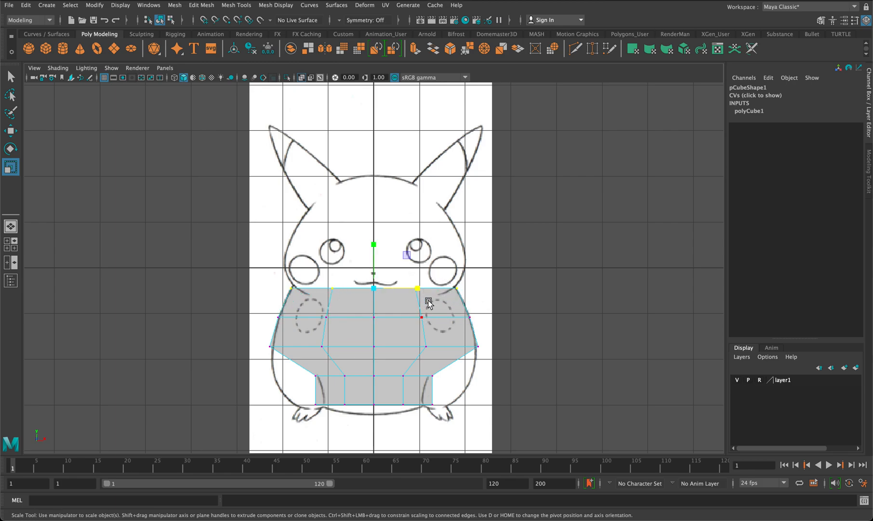
Widen the two lowest rows of vertices along X to follow the lower curve of Pikachu's body outline.
{"action": "left_click_drag", "start_coordinate": [407, 383], "coordinate": [238, 370]}
{"action": "left_click_drag", "start_coordinate": [417, 375], "coordinate": [444, 375]}
{"action": "left_click_drag", "start_coordinate": [445, 413], "coordinate": [303, 399]}
{"action": "left_click_drag", "start_coordinate": [404, 404], "coordinate": [435, 408]}
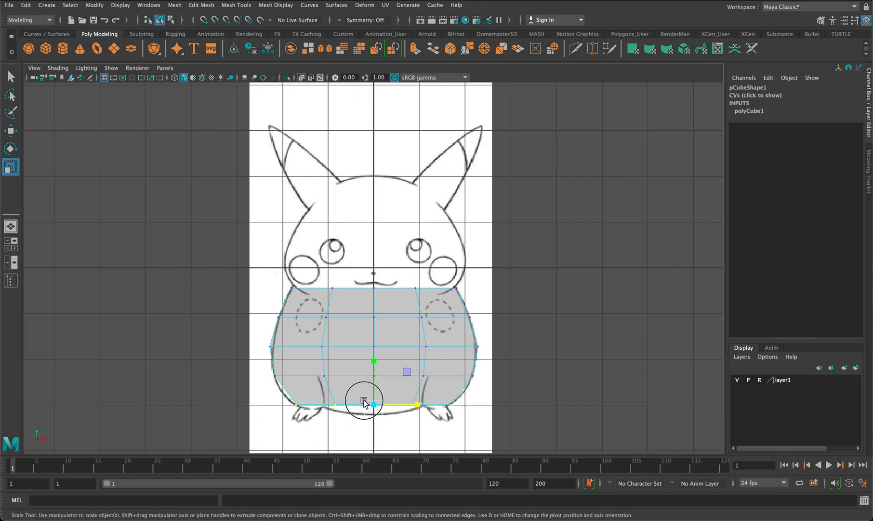
Lower the bottom row's centre vertices, and the pair beside them slightly less, to follow the curved underside of Pikachu's body.
{"action": "key", "text": "w"}
{"action": "left_click_drag", "start_coordinate": [373, 363], "coordinate": [375, 372]}
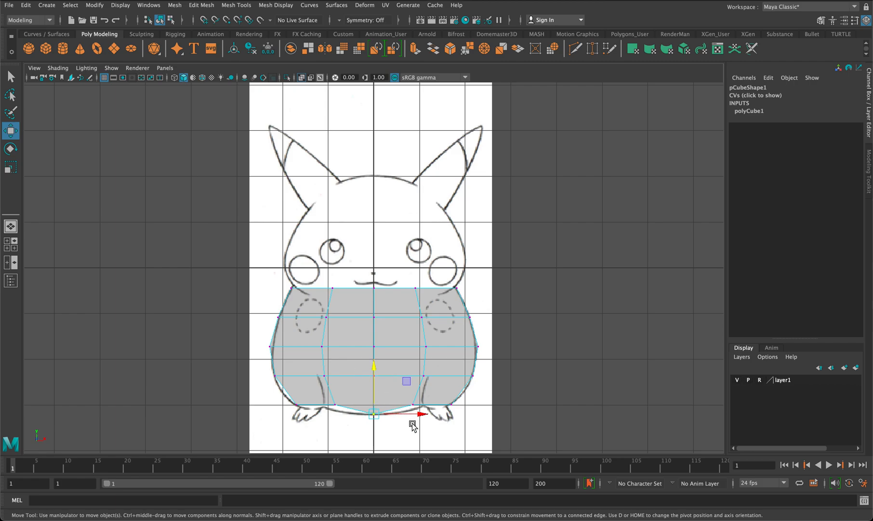
{"action": "left_click", "coordinate": [413, 404]}
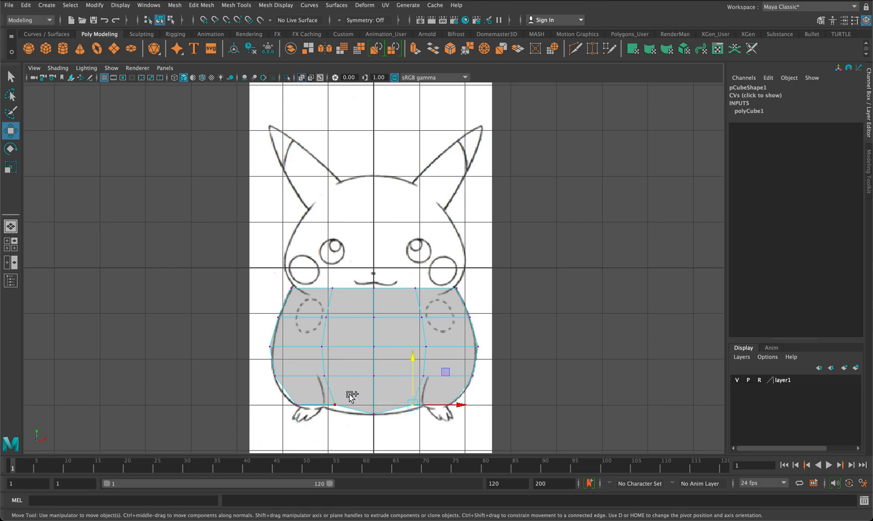
{"action": "left_click", "coordinate": [334, 395], "text": "shift"}
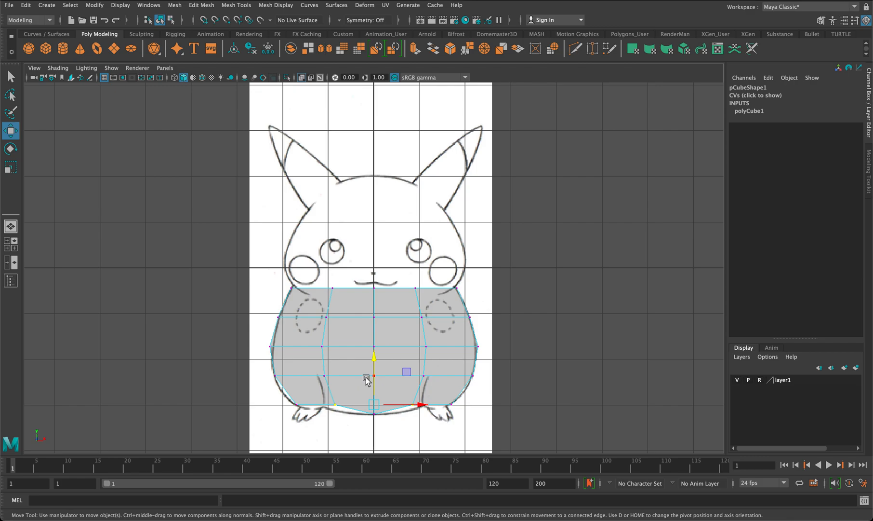
{"action": "left_click_drag", "start_coordinate": [373, 361], "coordinate": [374, 365]}
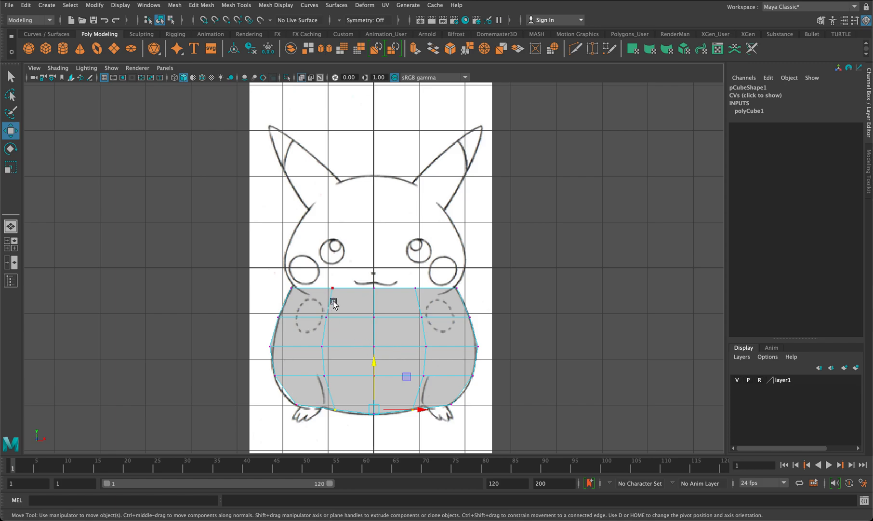
In the side view, scale the middle row of vertices along Z to the body's depth and shift it forward to match the outline.
{"action": "key", "text": "space"}
{"action": "key", "text": "space"}
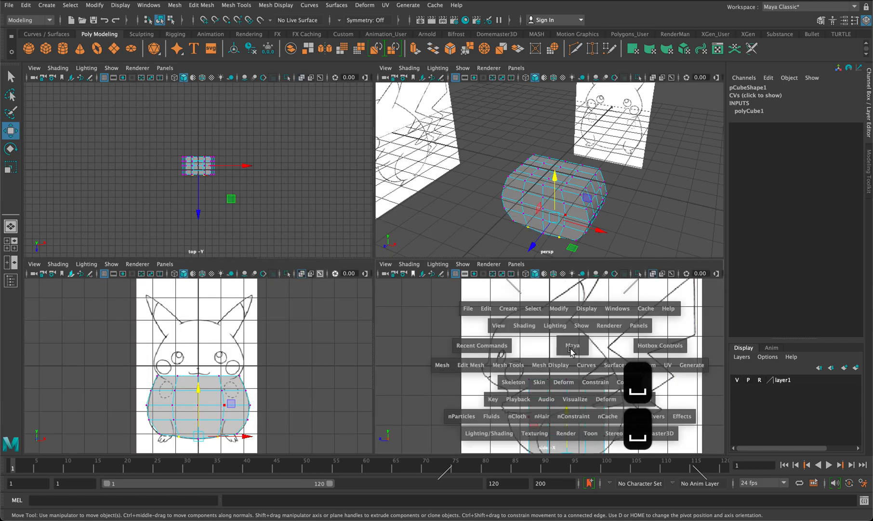
{"action": "scroll", "coordinate": [452, 343], "scroll_direction": "down", "scroll_amount": 5}
{"action": "scroll", "coordinate": [496, 341], "scroll_direction": "up", "scroll_amount": 1}
{"action": "middle_click_drag", "start_coordinate": [497, 341], "coordinate": [506, 289], "text": "alt"}
{"action": "mouse_move", "coordinate": [504, 289]}
{"action": "left_mouse_down"}
{"action": "mouse_move", "coordinate": [339, 284]}
{"action": "mouse_move", "coordinate": [351, 287]}
{"action": "mouse_move", "coordinate": [347, 294]}
{"action": "left_mouse_up"}
{"action": "key", "text": "r"}
{"action": "key", "text": "w"}
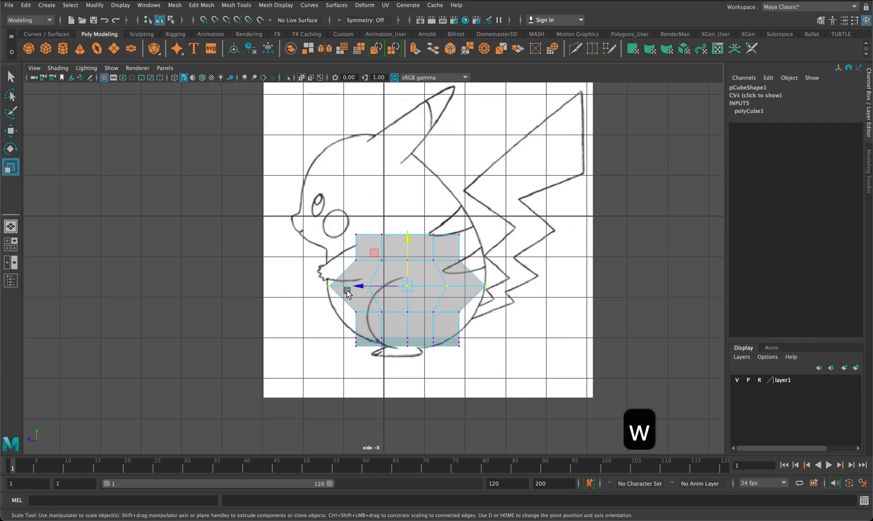
{"action": "left_click_drag", "start_coordinate": [352, 287], "coordinate": [356, 285]}
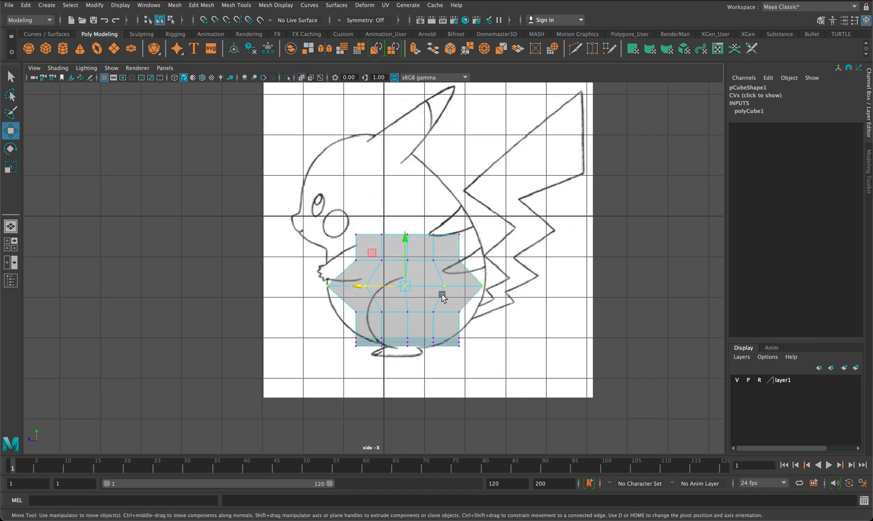
Widen the row below the middle along Z and narrow the bottom vertices to follow the lower curve of the side outline.
{"action": "left_click_drag", "start_coordinate": [471, 314], "coordinate": [260, 303]}
{"action": "key", "text": "r"}
{"action": "left_click_drag", "start_coordinate": [369, 311], "coordinate": [350, 310]}
{"action": "left_click_drag", "start_coordinate": [479, 374], "coordinate": [380, 347]}
{"action": "left_click", "coordinate": [379, 346]}
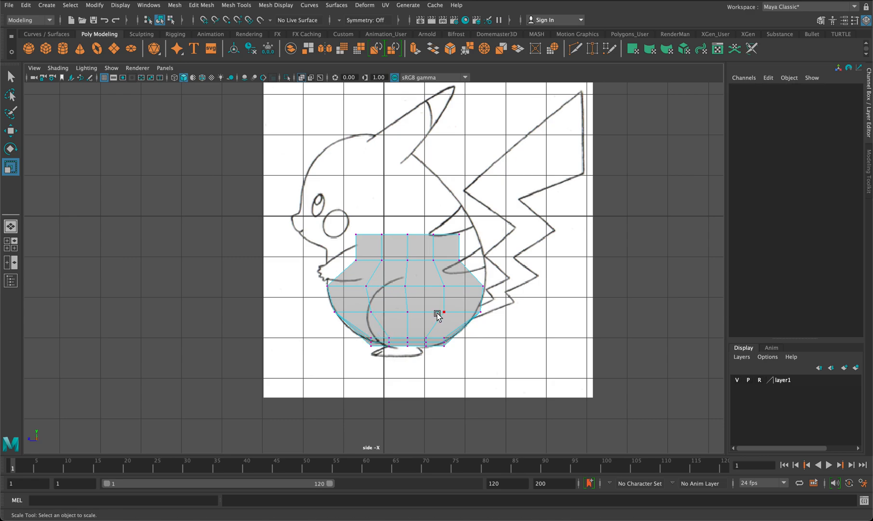
Widen the two upper rows of vertices along Z to match the side outline, and lower the top row slightly.
{"action": "left_click_drag", "start_coordinate": [467, 270], "coordinate": [340, 259]}
{"action": "left_click_drag", "start_coordinate": [469, 245], "coordinate": [292, 206]}
{"action": "left_click_drag", "start_coordinate": [363, 233], "coordinate": [345, 233]}
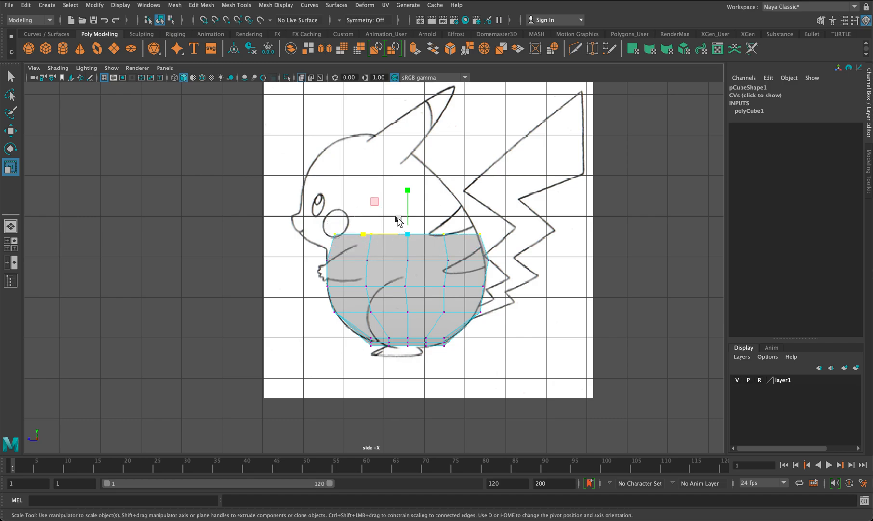
{"action": "key", "text": "w"}
{"action": "left_click_drag", "start_coordinate": [407, 189], "coordinate": [408, 199]}
{"action": "left_click_drag", "start_coordinate": [347, 254], "coordinate": [319, 246]}
In the top view, select the body's four vertical corner edges and scale them inward along X and Z to round the corners.
{"action": "key", "text": "space"}
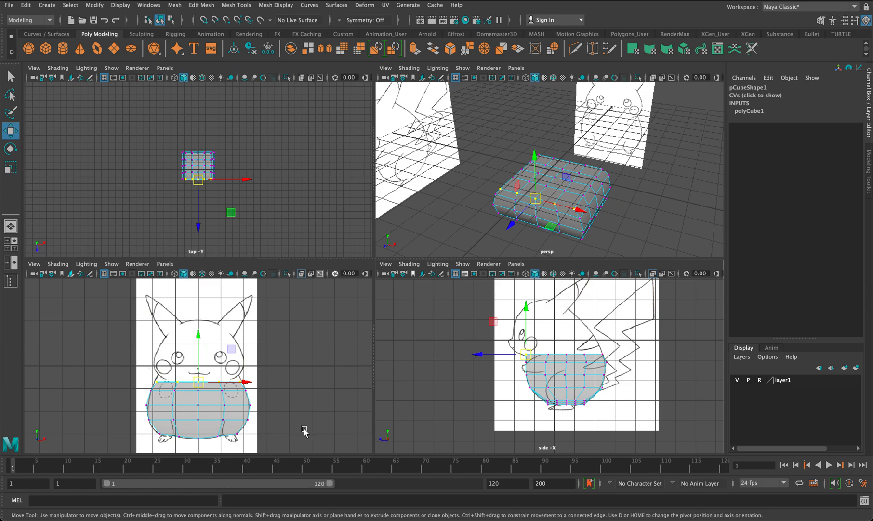
{"action": "left_click_drag", "start_coordinate": [522, 205], "coordinate": [596, 245], "text": "alt"}
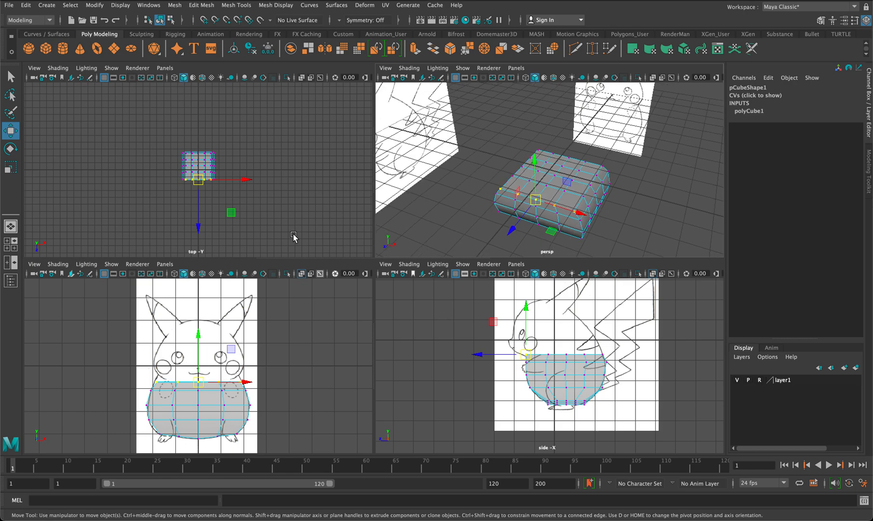
{"action": "key", "text": "space"}
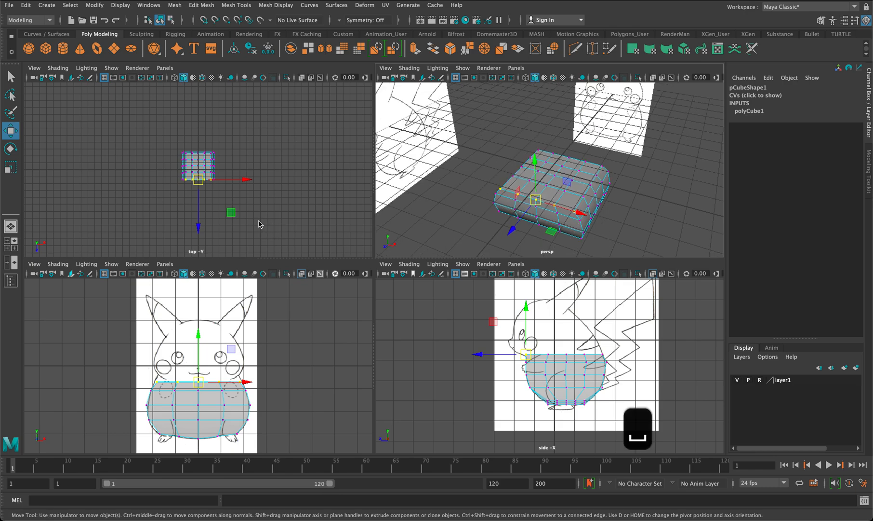
{"action": "right_click_drag", "start_coordinate": [362, 273], "coordinate": [463, 258], "text": "alt"}
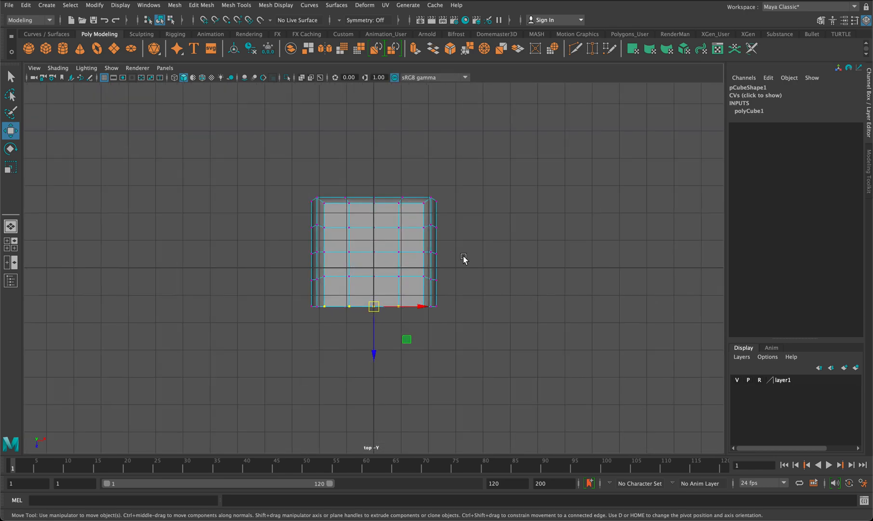
{"action": "left_click", "coordinate": [554, 247]}
{"action": "right_click_drag", "start_coordinate": [423, 233], "coordinate": [414, 187]}
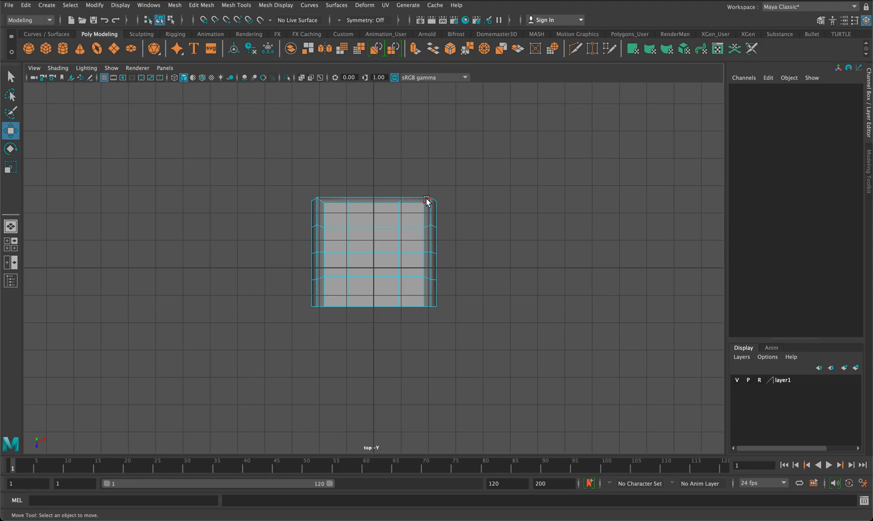
{"action": "left_click", "coordinate": [428, 201]}
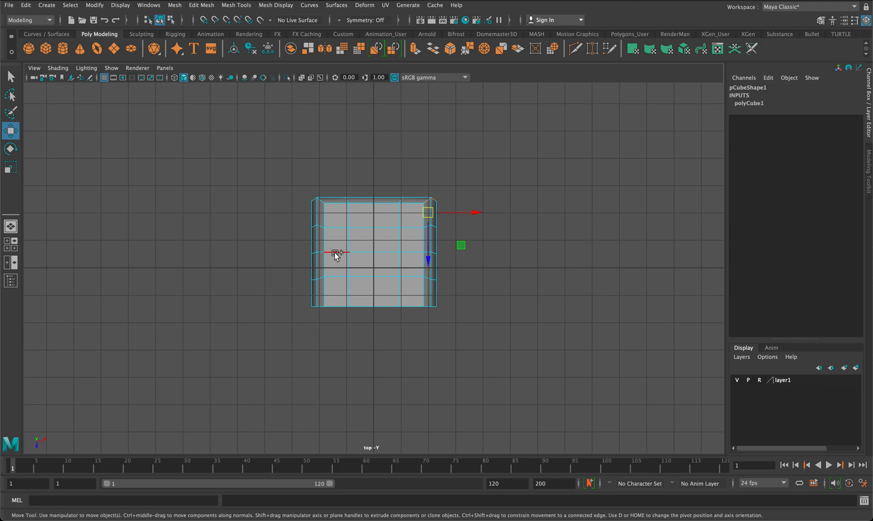
{"action": "left_click", "coordinate": [321, 201], "text": "shift"}
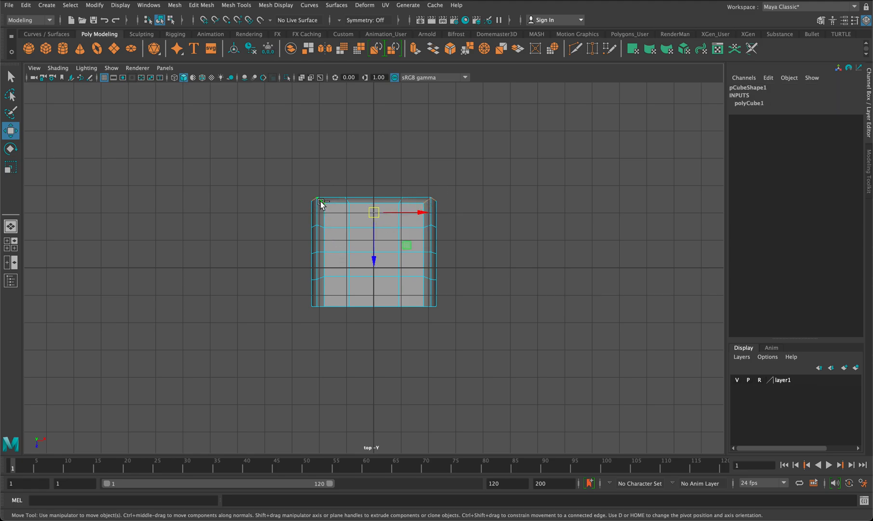
{"action": "left_click", "coordinate": [428, 306], "text": "shift"}
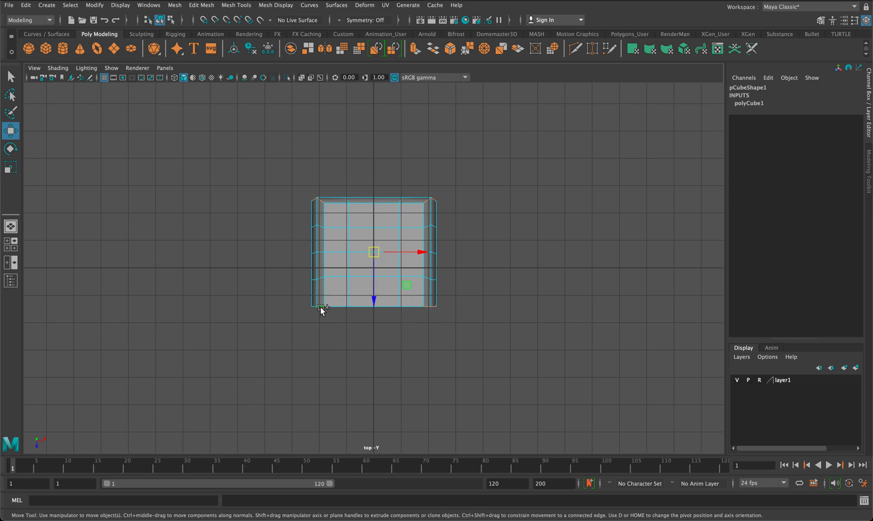
{"action": "key", "text": "r"}
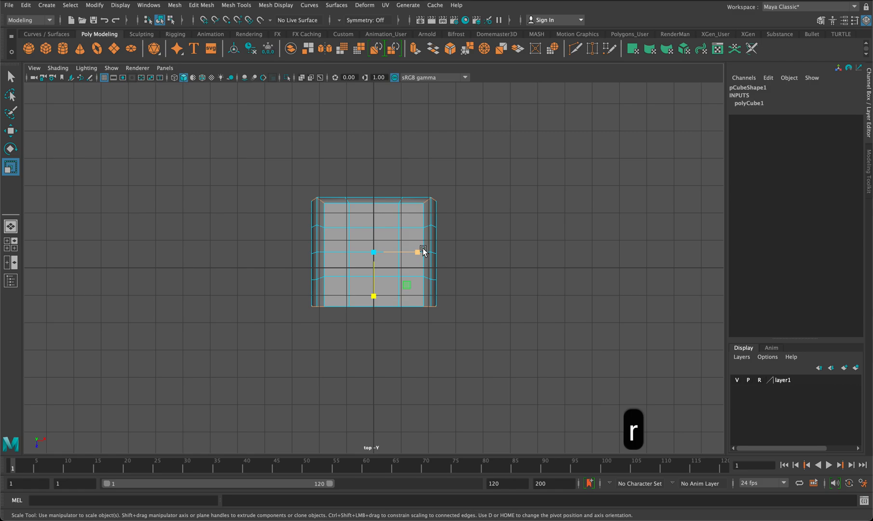
{"action": "left_click_drag", "start_coordinate": [419, 252], "coordinate": [409, 250]}
{"action": "left_click_drag", "start_coordinate": [376, 297], "coordinate": [377, 289]}
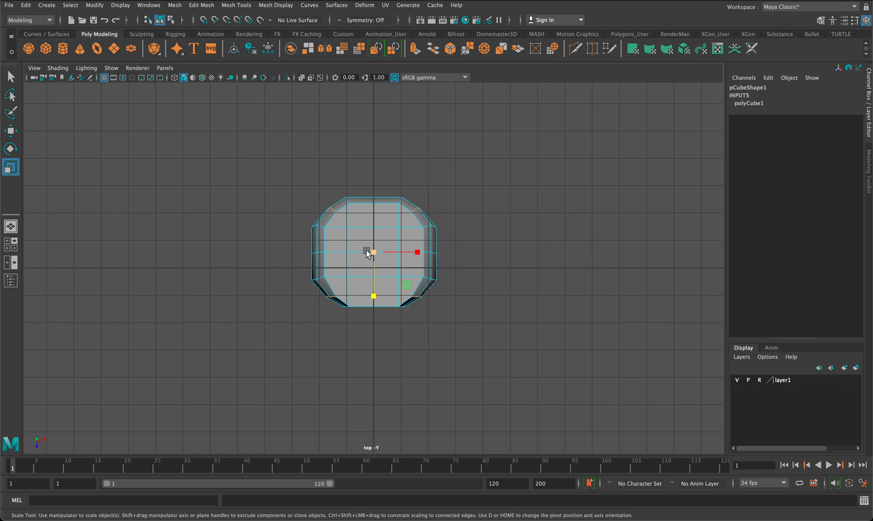
Examine the body's rounded shape in the perspective view from a lower angle alongside both reference images.
{"action": "key", "text": "space"}
{"action": "key", "text": "space"}
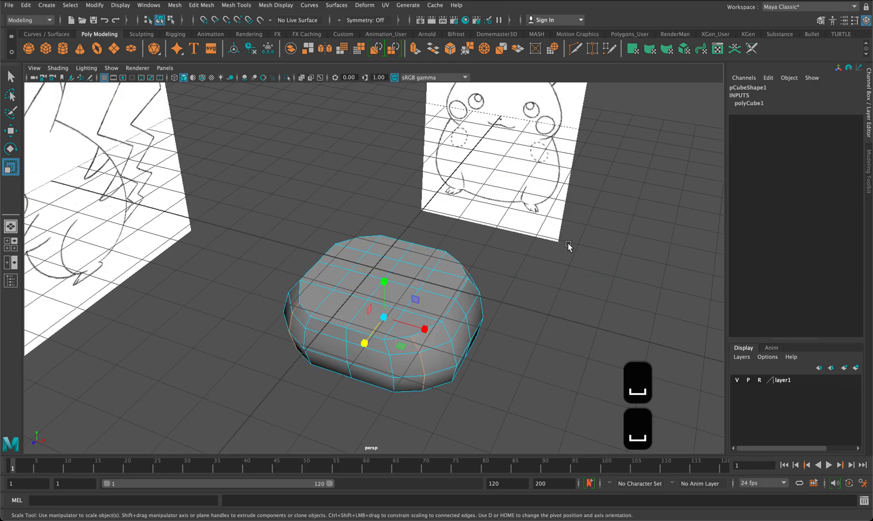
{"action": "left_click_drag", "start_coordinate": [495, 306], "coordinate": [477, 254], "text": "alt"}
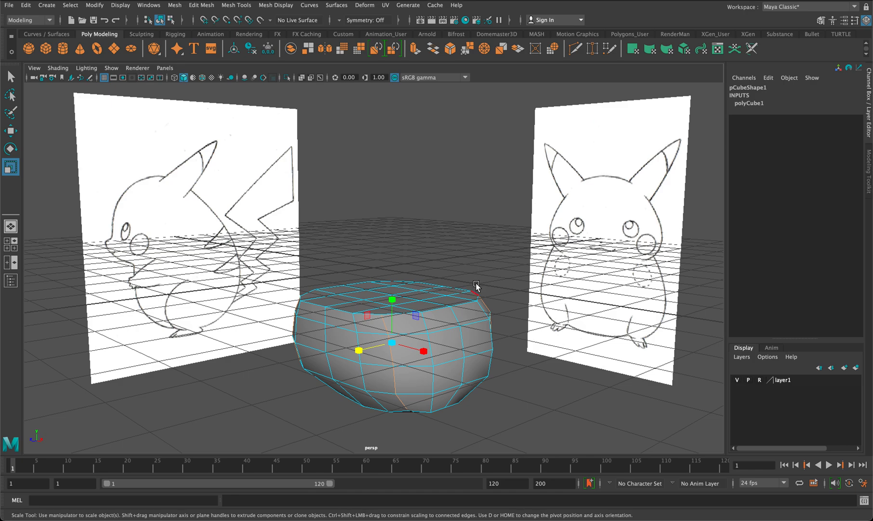